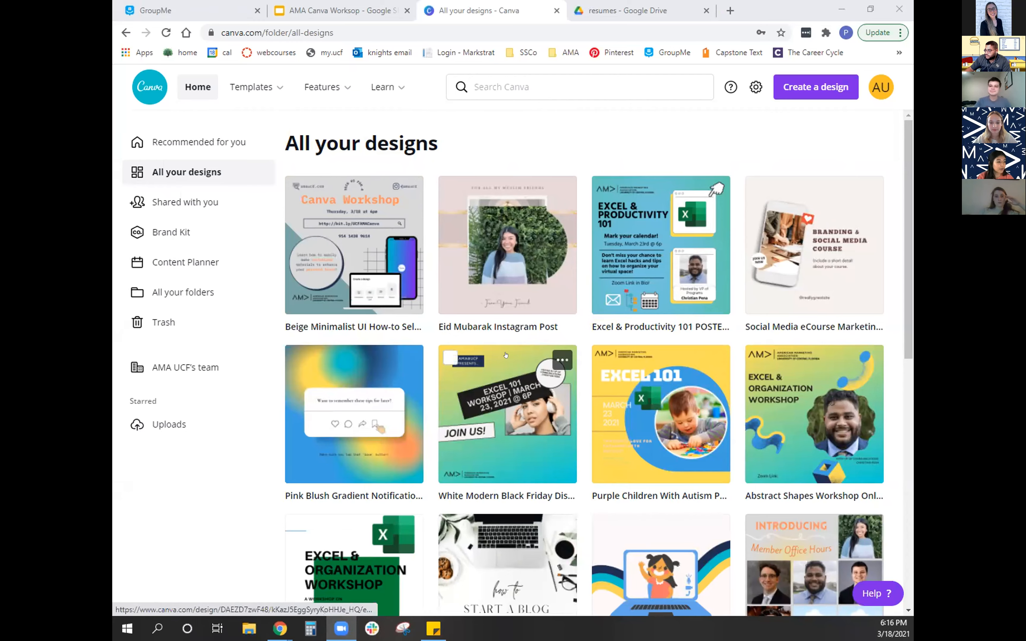
- Return to the home page and open the Instagram Post template gallery
{"action": "scroll", "coordinate": [488, 354], "scroll_direction": "down", "scroll_amount": 4}
{"action": "scroll", "coordinate": [339, 254], "scroll_direction": "up", "scroll_amount": 3}
{"action": "left_click", "coordinate": [194, 86]}
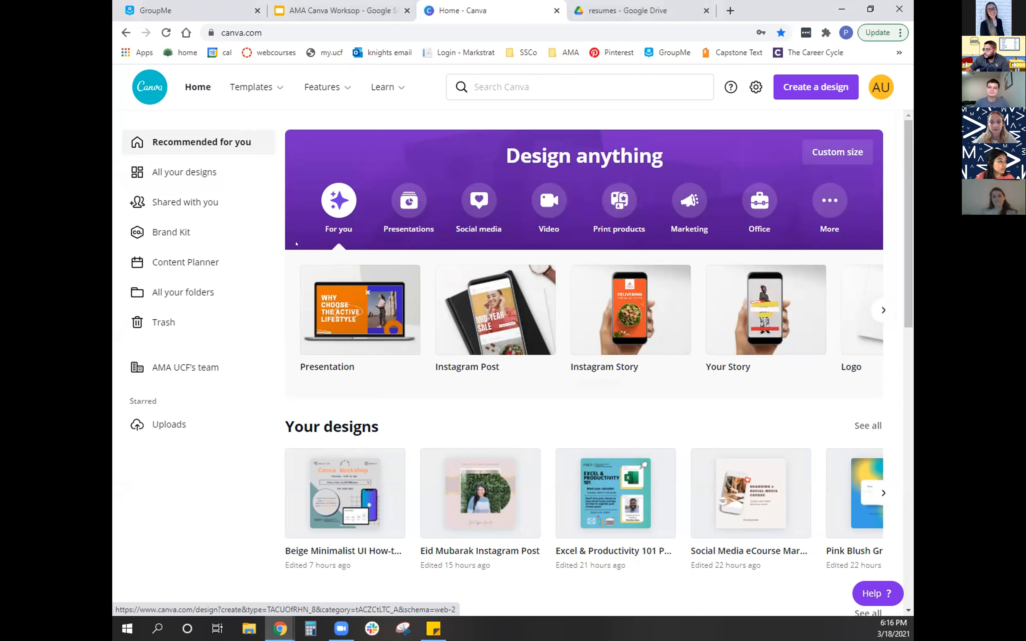
{"action": "mouse_move", "coordinate": [275, 114]}
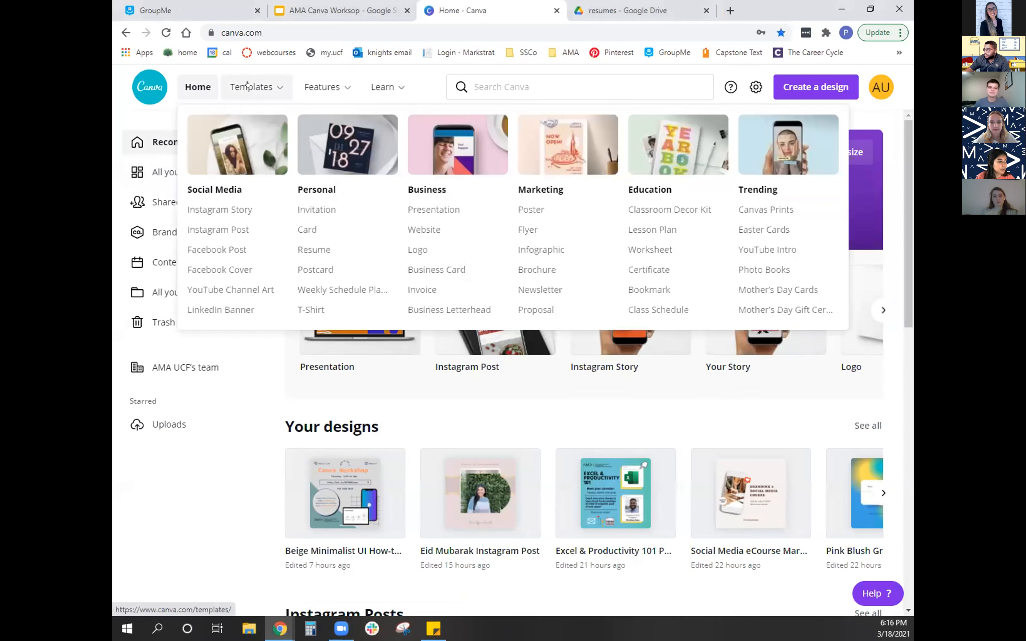
{"action": "left_click", "coordinate": [227, 227]}
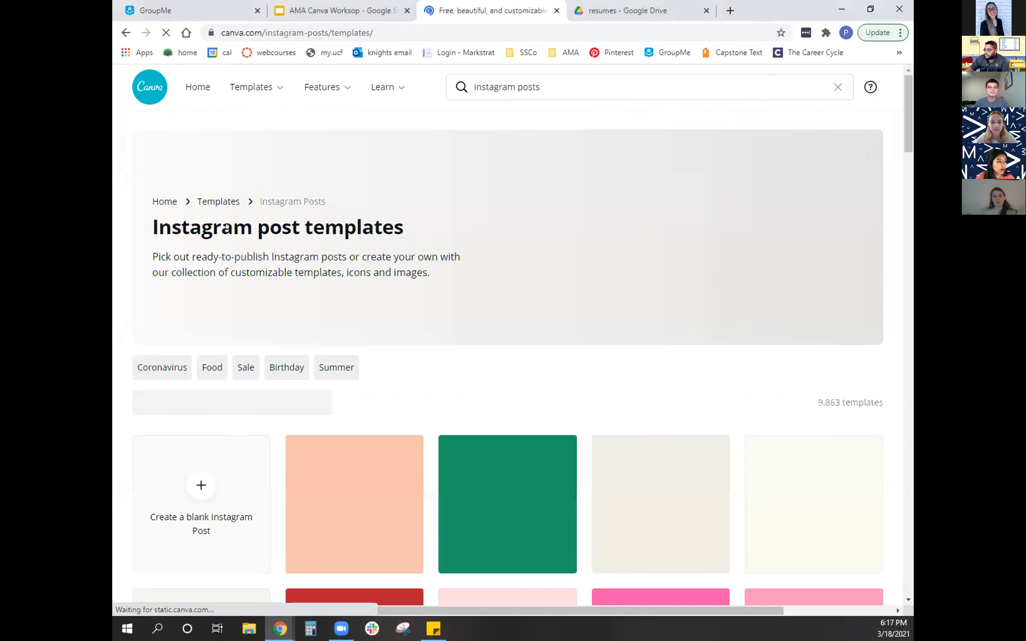
- Find the "Live Talks Social Media Post" template among the Instagram post templates and create a design from it
{"action": "scroll", "coordinate": [647, 495], "scroll_direction": "down", "scroll_amount": 10}
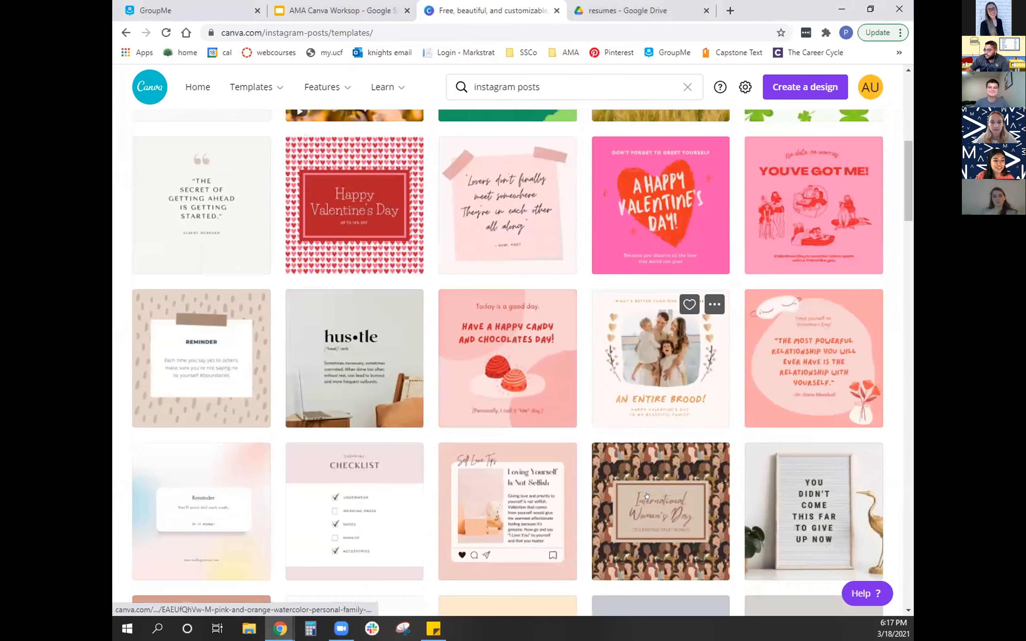
{"action": "scroll", "coordinate": [647, 496], "scroll_direction": "down", "scroll_amount": 12}
{"action": "scroll", "coordinate": [646, 495], "scroll_direction": "down", "scroll_amount": 12}
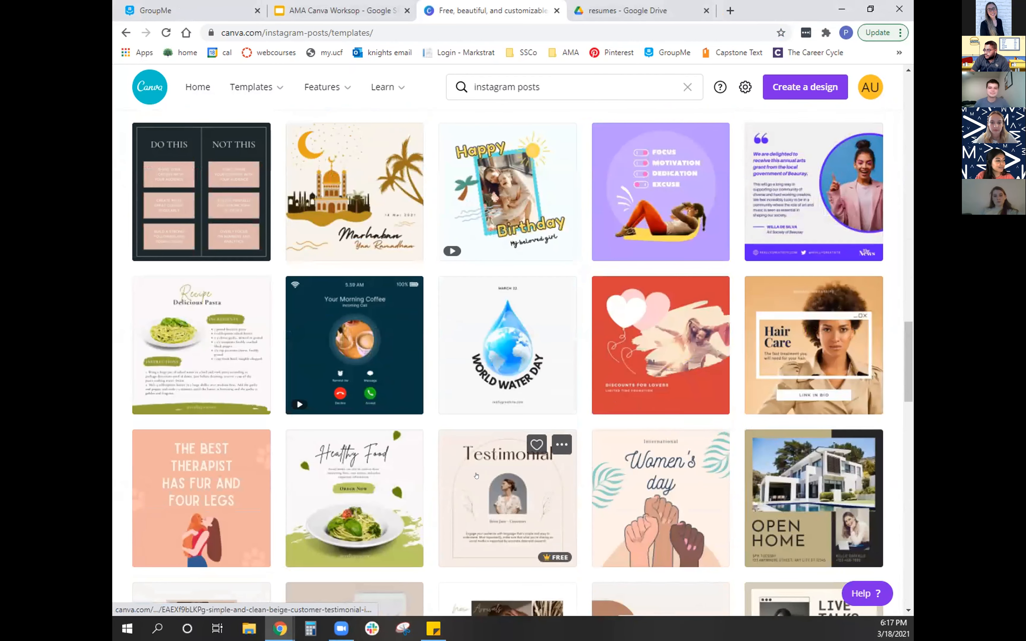
{"action": "scroll", "coordinate": [529, 476], "scroll_direction": "down", "scroll_amount": 5}
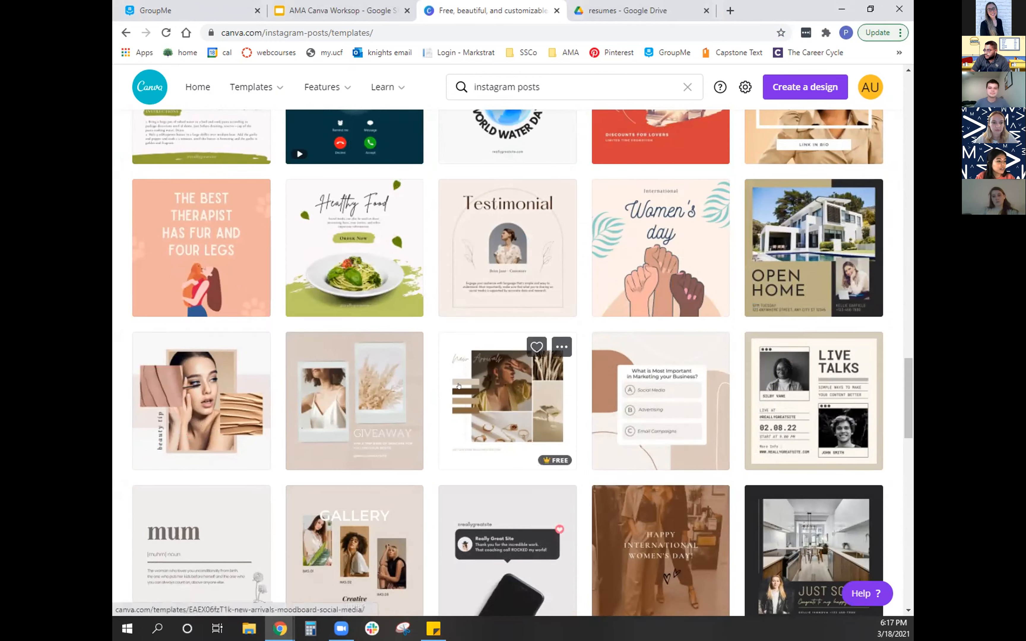
{"action": "scroll", "coordinate": [566, 453], "scroll_direction": "down", "scroll_amount": 3}
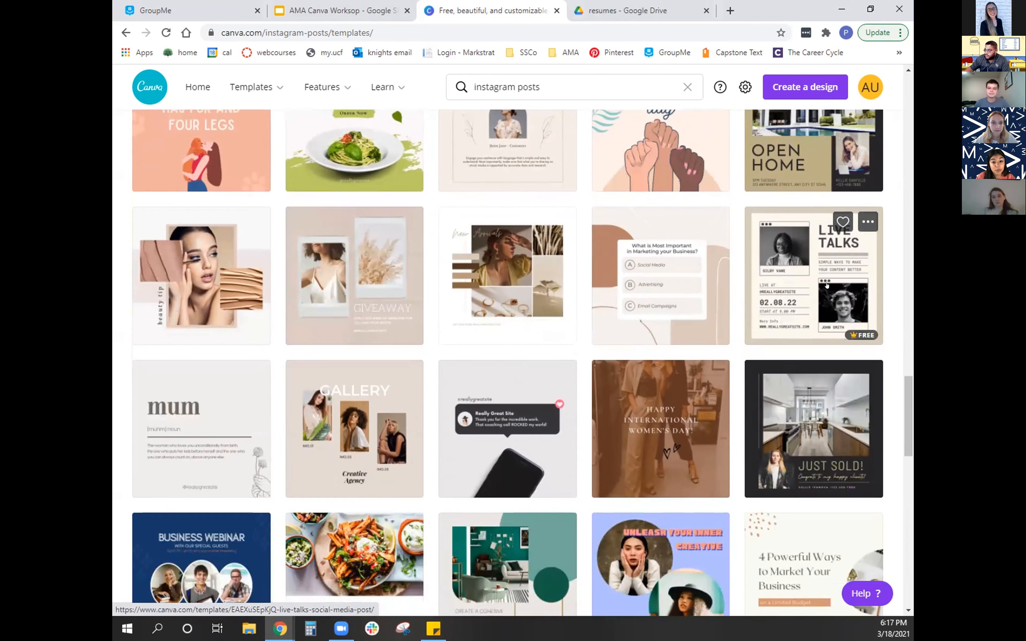
{"action": "left_click", "coordinate": [819, 293]}
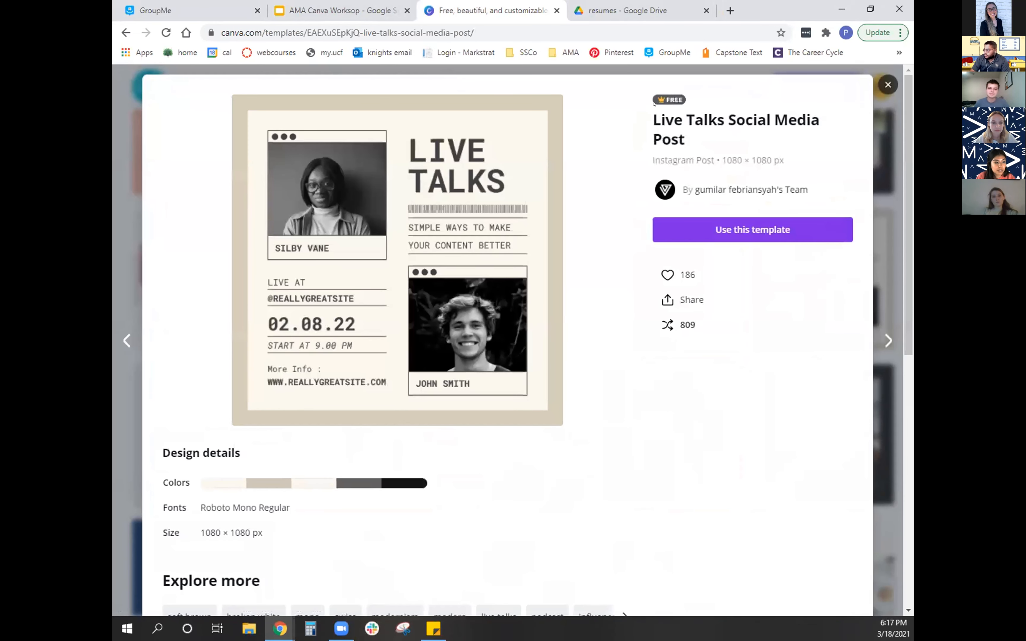
{"action": "scroll", "coordinate": [427, 473], "scroll_direction": "down", "scroll_amount": 10}
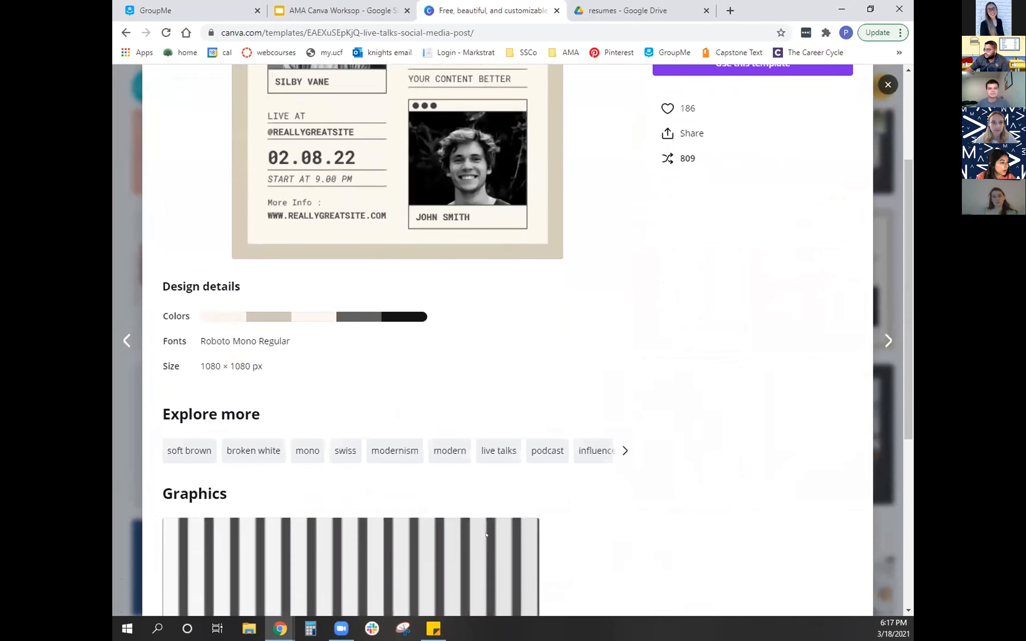
{"action": "scroll", "coordinate": [476, 476], "scroll_direction": "up", "scroll_amount": 10}
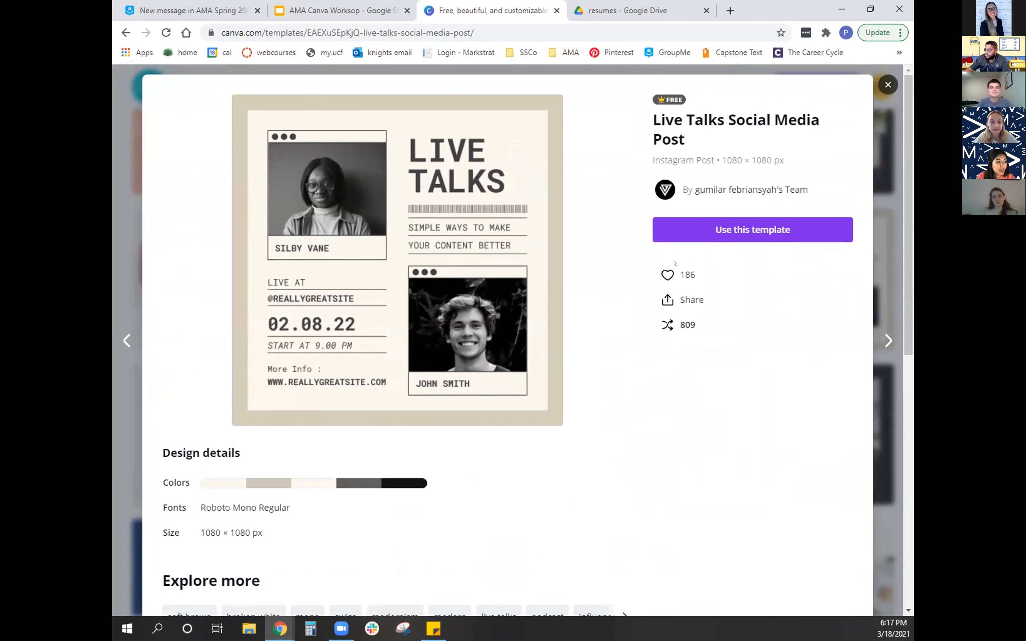
{"action": "left_click", "coordinate": [707, 228]}
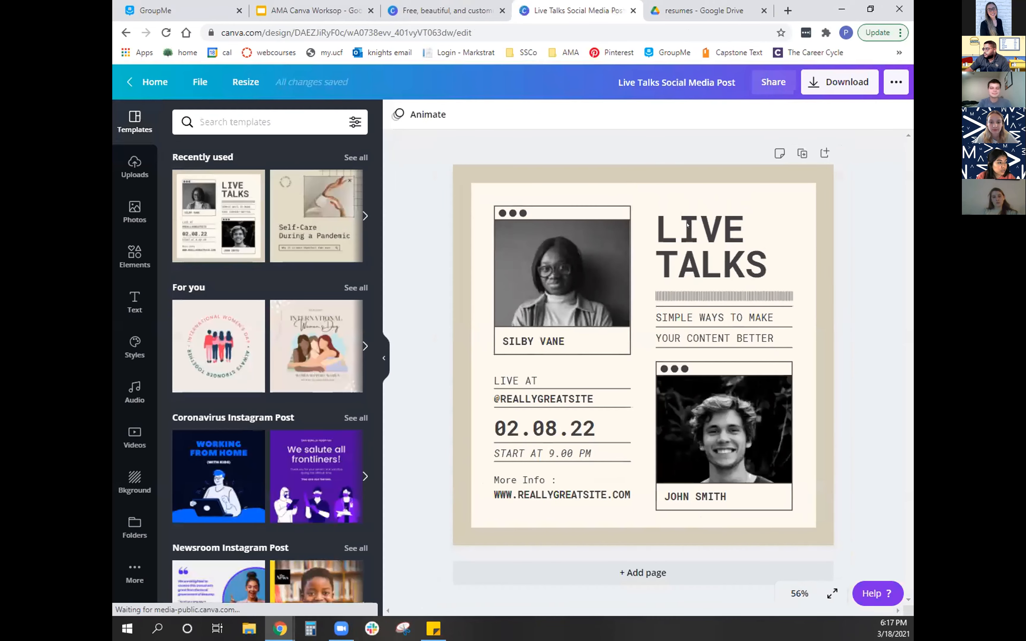
- Rename the design to "Sample post"
{"action": "left_click", "coordinate": [656, 75]}
{"action": "key", "text": "ctrl+a"}
{"action": "type", "text": "Sample post"}
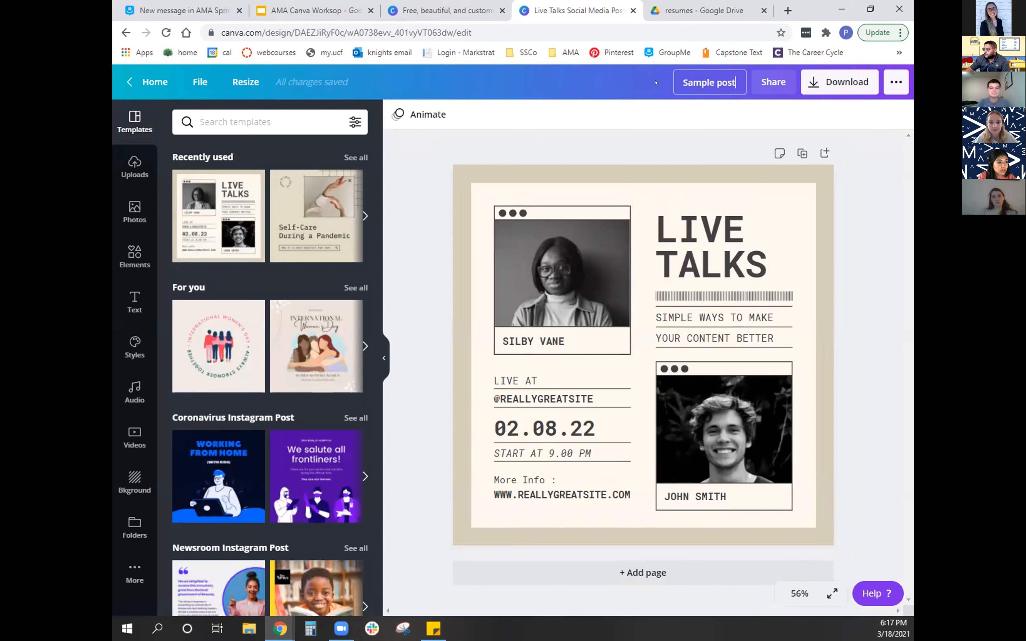
{"action": "left_click", "coordinate": [856, 406]}
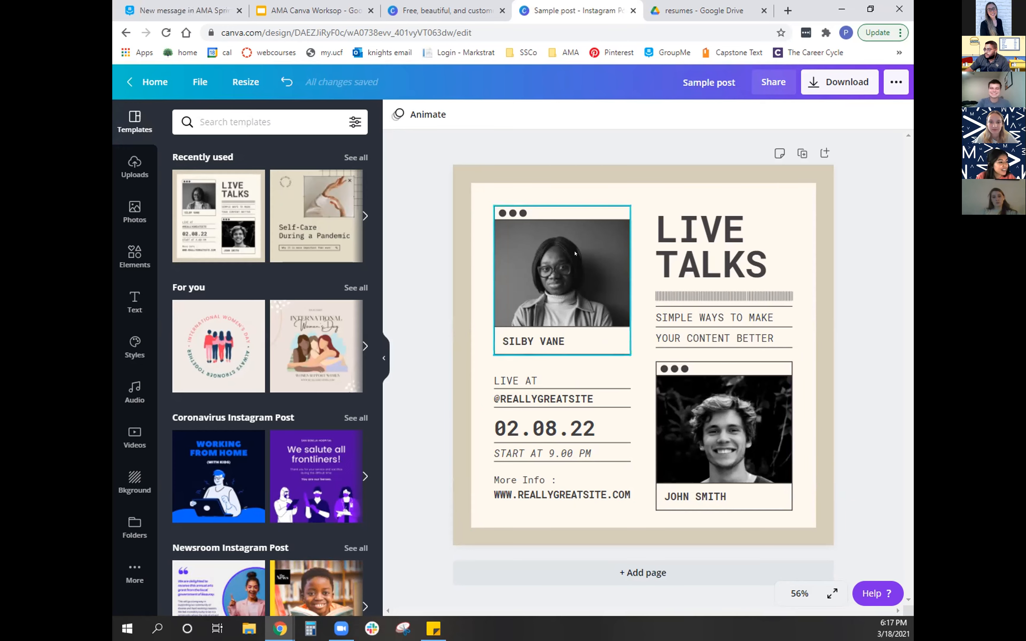
- Replace the photo in the upper frame with the uploaded wide outdoor portrait of the bearded man
{"action": "left_click", "coordinate": [556, 265]}
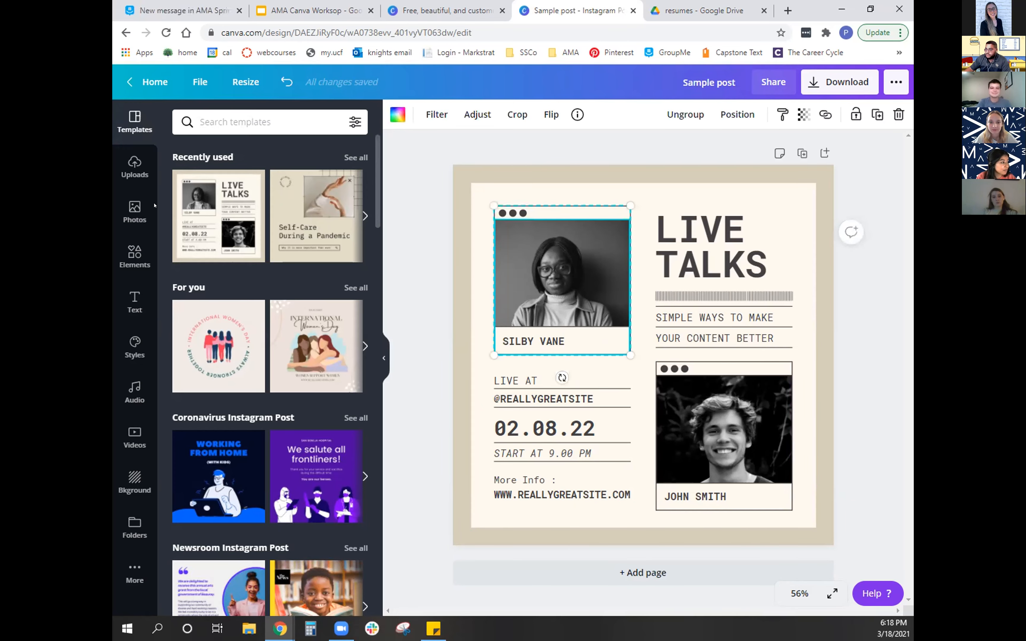
{"action": "left_click", "coordinate": [134, 211]}
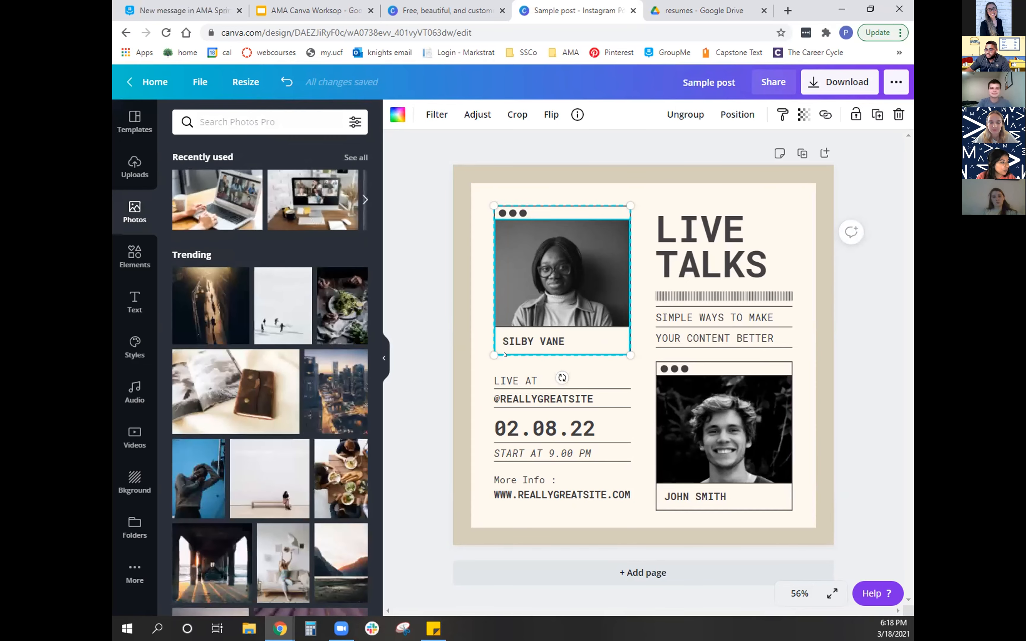
{"action": "left_click", "coordinate": [346, 164]}
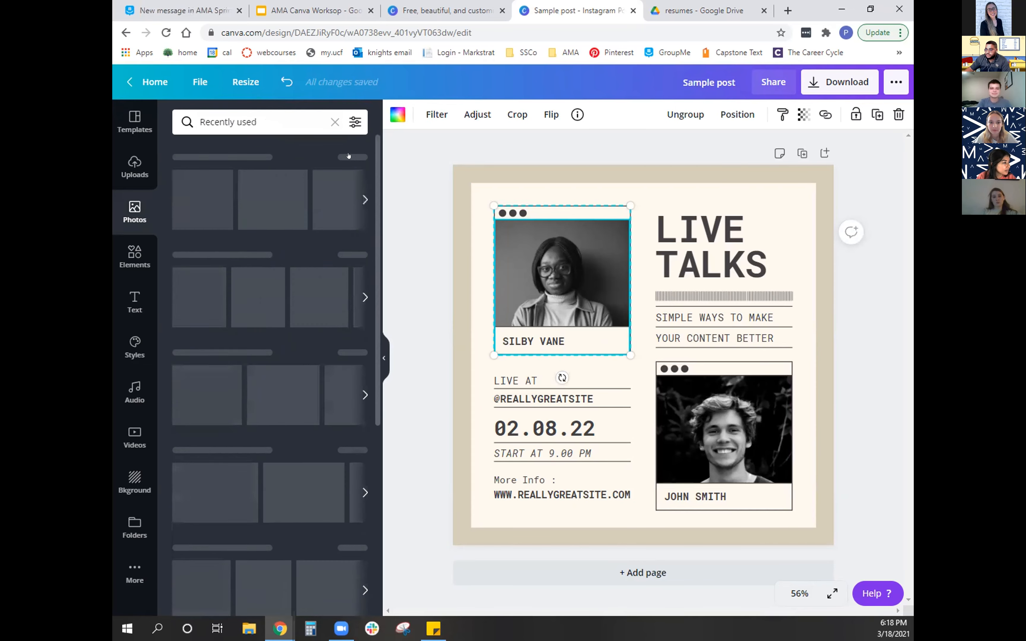
{"action": "scroll", "coordinate": [305, 416], "scroll_direction": "down", "scroll_amount": 5}
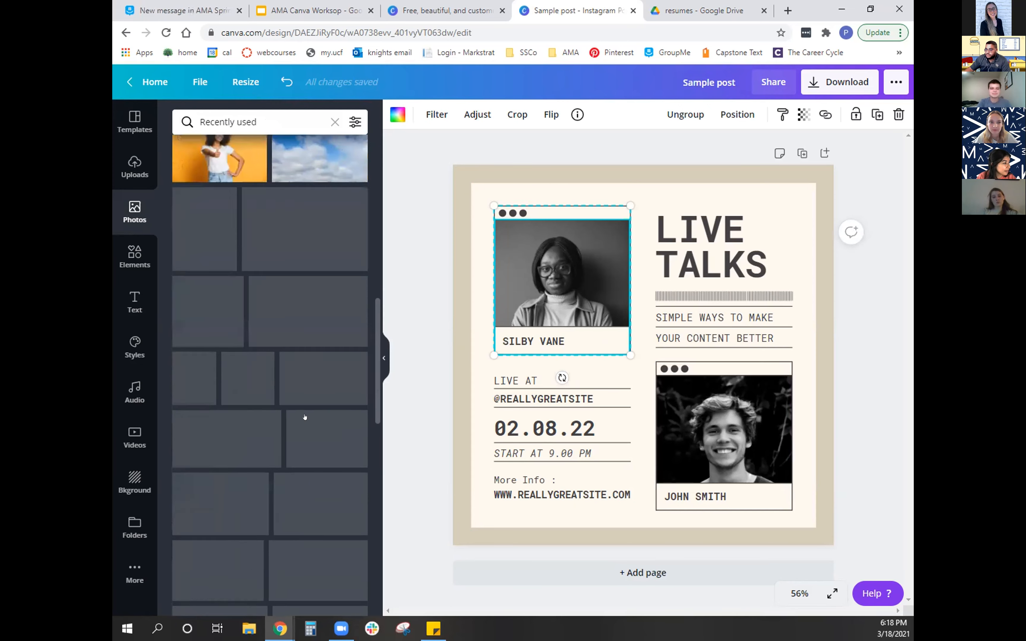
{"action": "scroll", "coordinate": [304, 420], "scroll_direction": "down", "scroll_amount": 5}
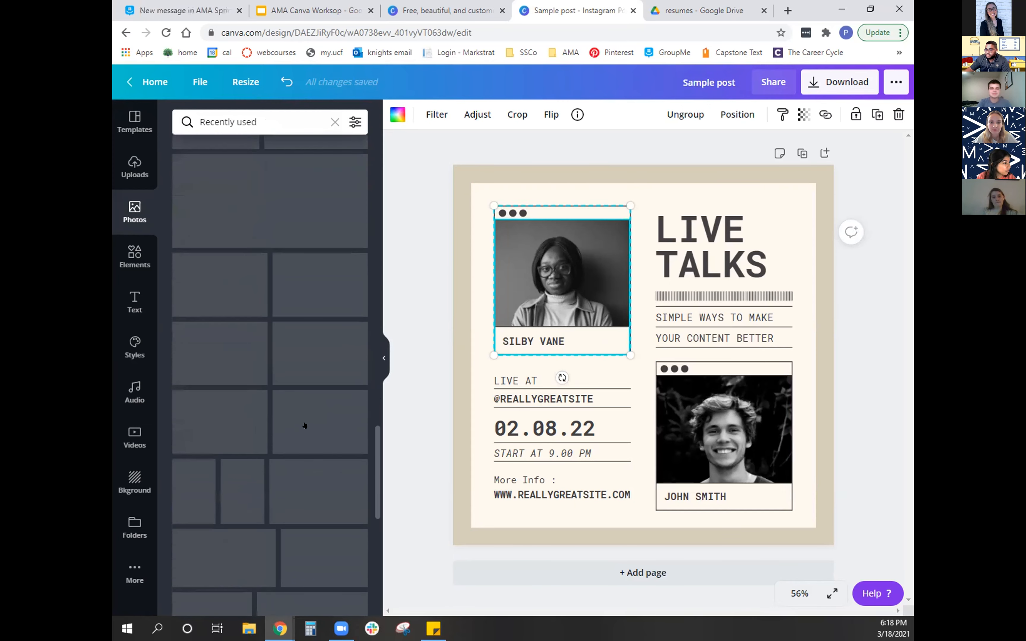
{"action": "left_click", "coordinate": [127, 156]}
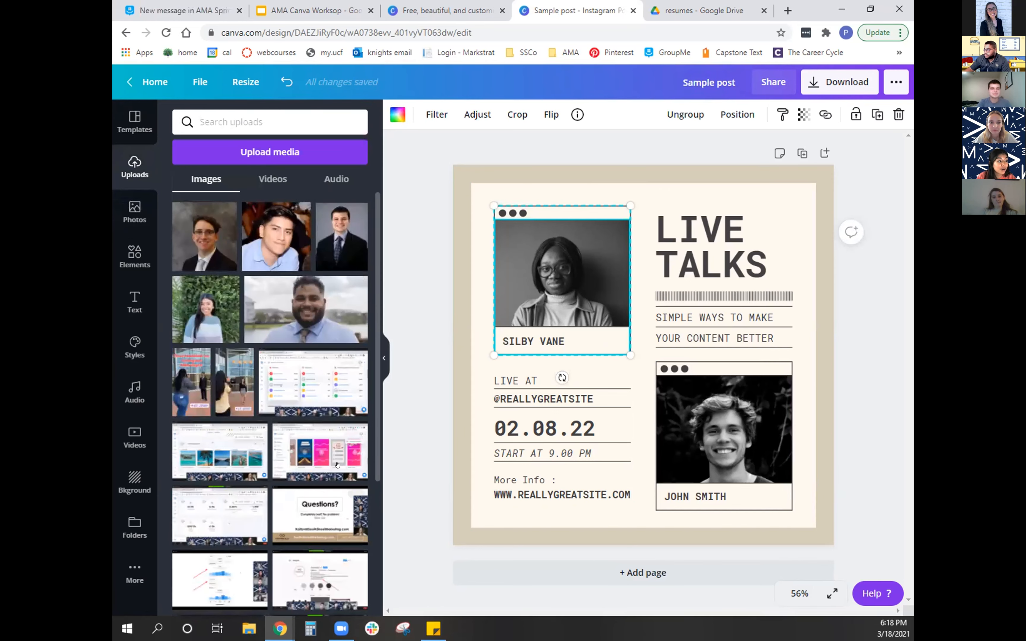
{"action": "scroll", "coordinate": [318, 456], "scroll_direction": "down", "scroll_amount": 5}
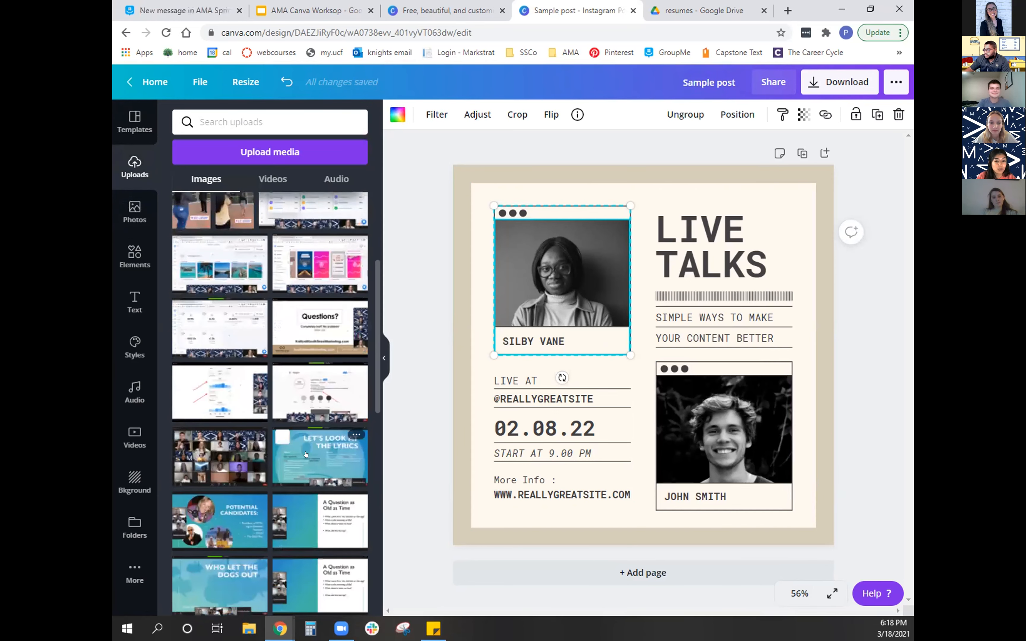
{"action": "scroll", "coordinate": [305, 455], "scroll_direction": "up", "scroll_amount": 5}
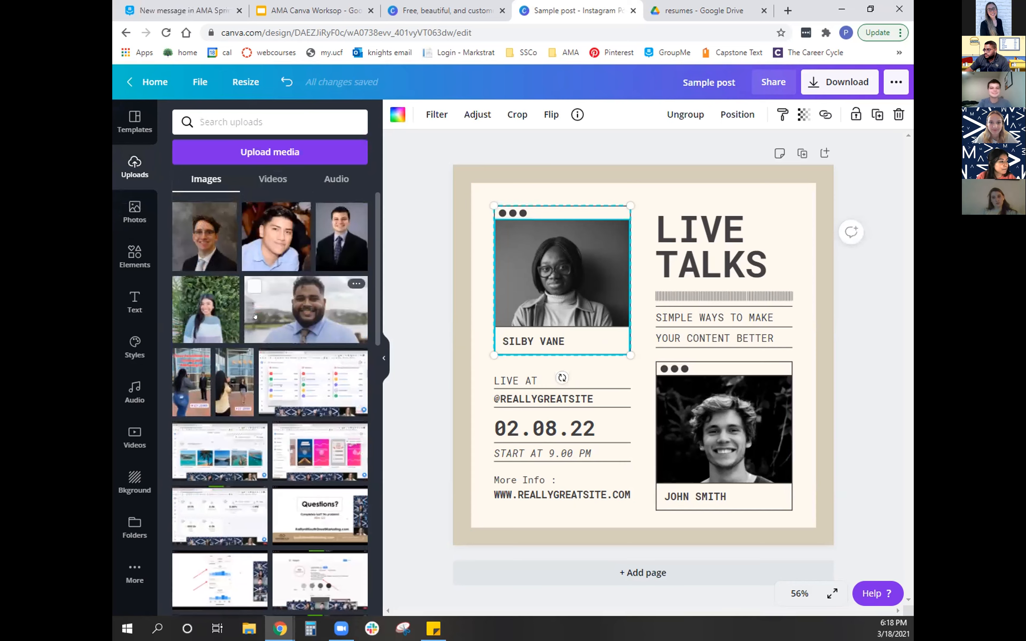
{"action": "left_click_drag", "start_coordinate": [324, 317], "coordinate": [562, 293]}
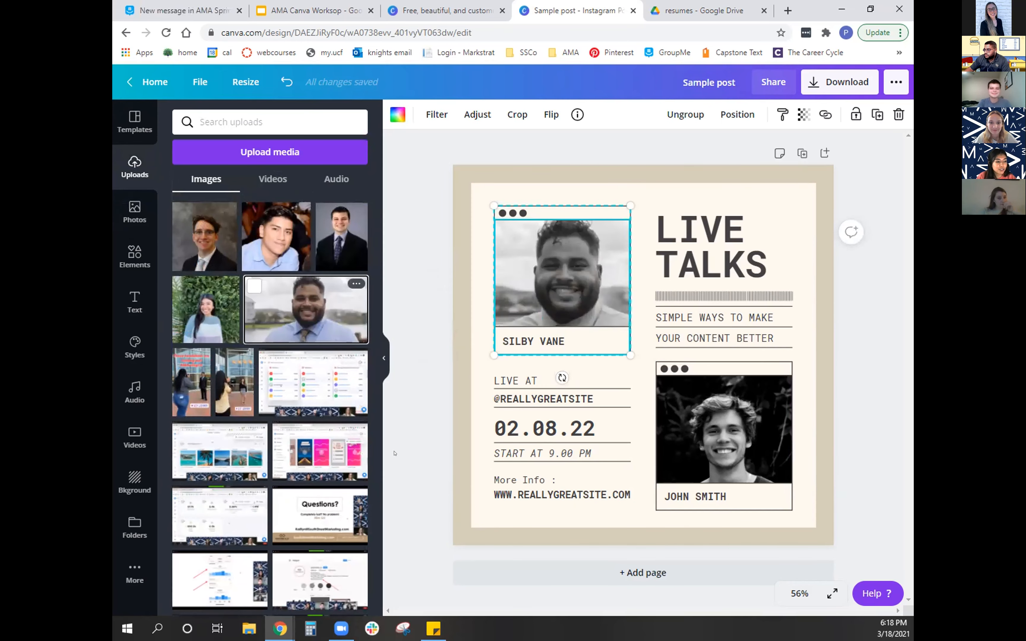
- Replace the lower frame's photo with the uploaded portrait of the man in a dark suit, cropped to show his whole head
{"action": "left_click_drag", "start_coordinate": [342, 243], "coordinate": [725, 441]}
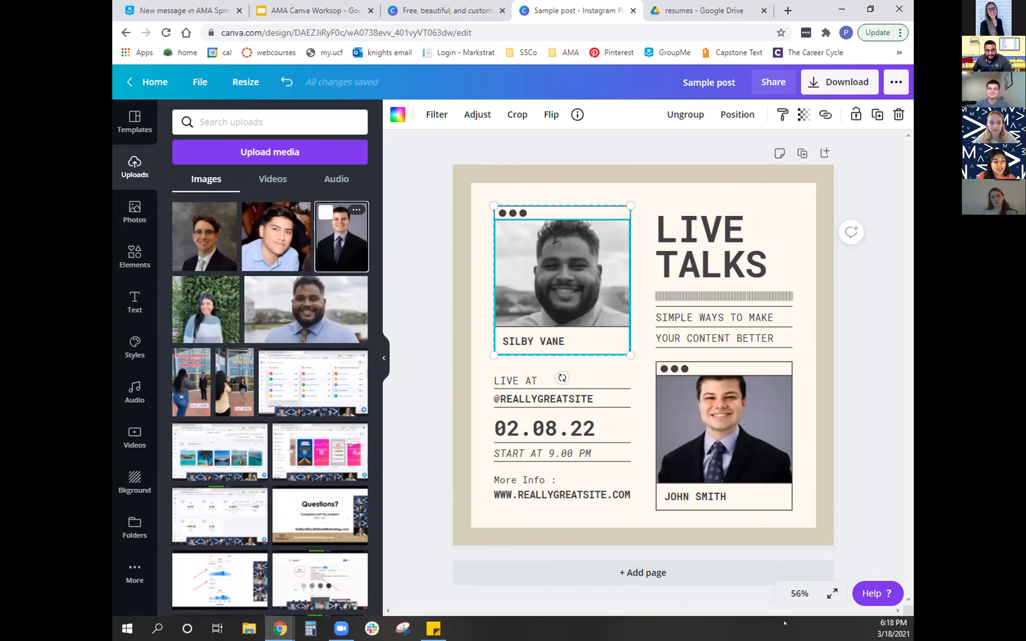
{"action": "left_click", "coordinate": [725, 425]}
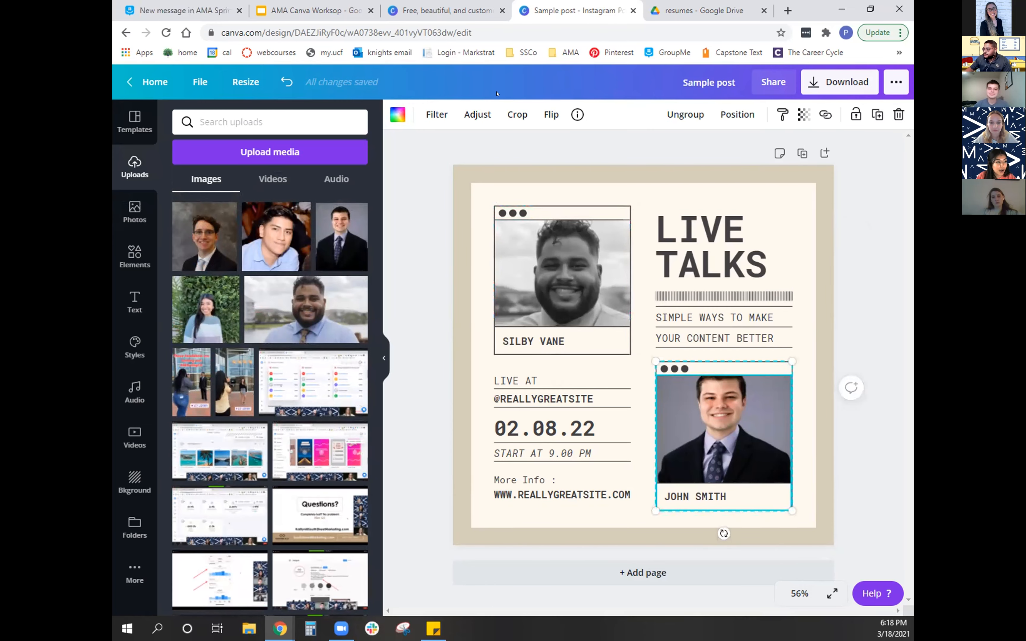
{"action": "left_click", "coordinate": [517, 114]}
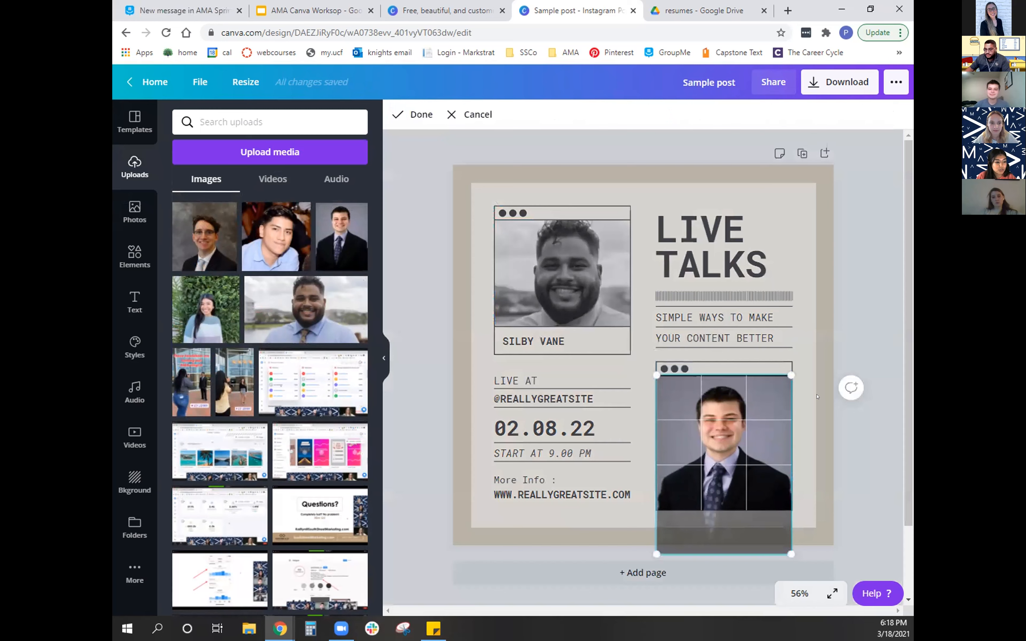
{"action": "left_click", "coordinate": [817, 397]}
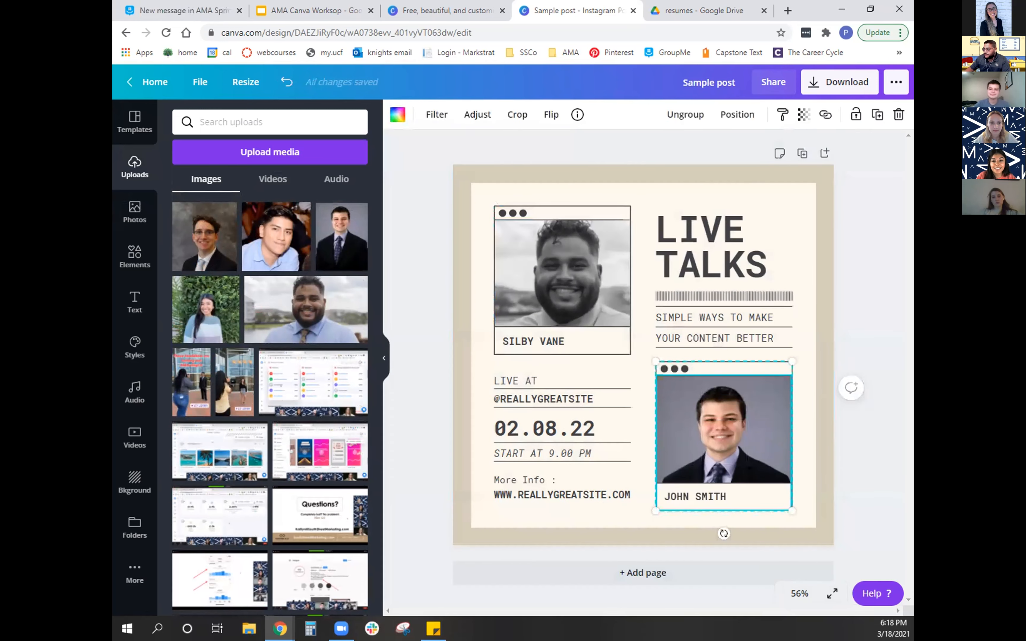
{"action": "left_click", "coordinate": [779, 337]}
{"action": "left_click", "coordinate": [824, 280]}
- Recolor the top border line of the upper photo frame with the pinkish tan from the photo colors
{"action": "left_click", "coordinate": [574, 213]}
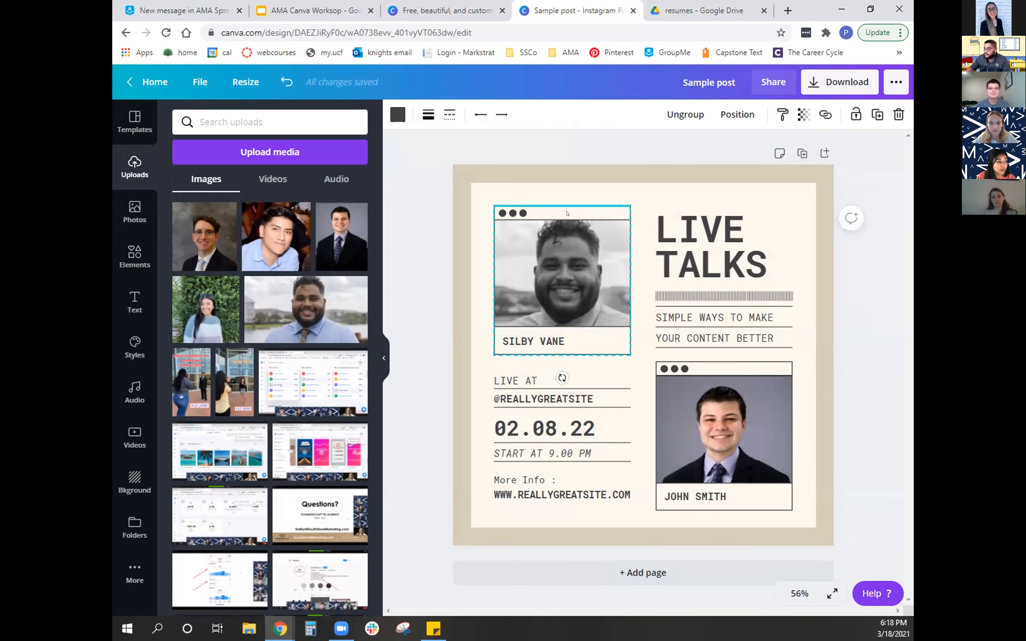
{"action": "left_click", "coordinate": [397, 114]}
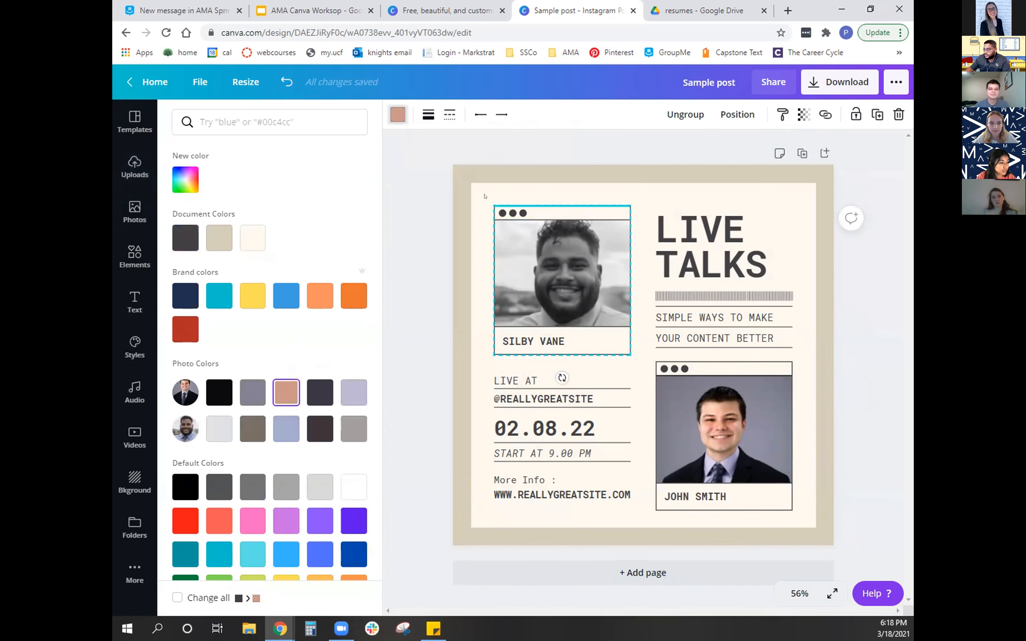
{"action": "left_click", "coordinate": [517, 196]}
{"action": "left_click", "coordinate": [673, 264]}
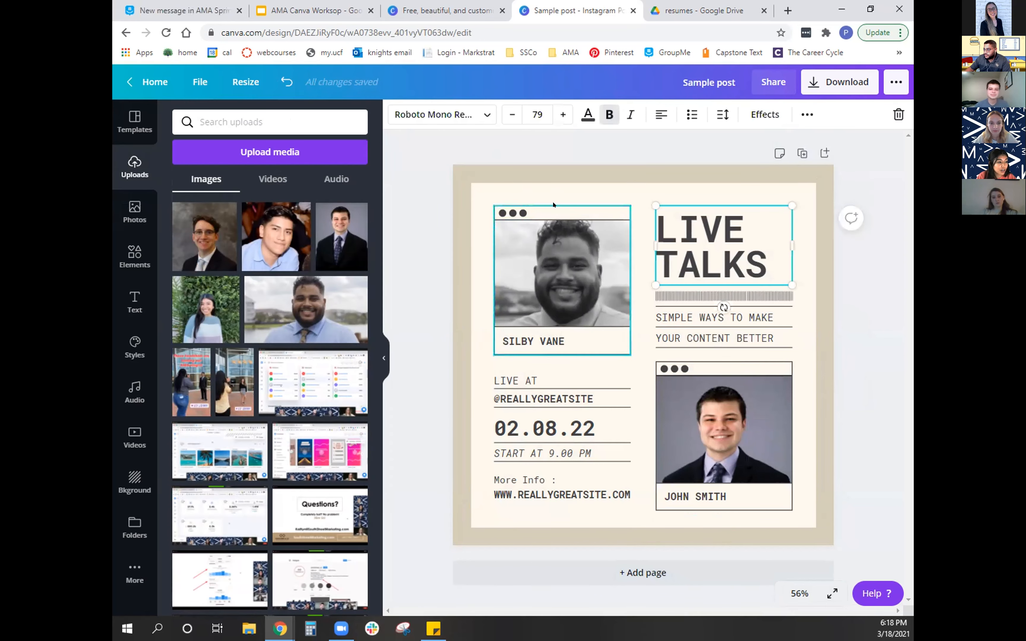
- Recolor the upper frame's middle dot to the light orange brand color and its third dot to the darker orange
{"action": "left_click", "coordinate": [507, 212]}
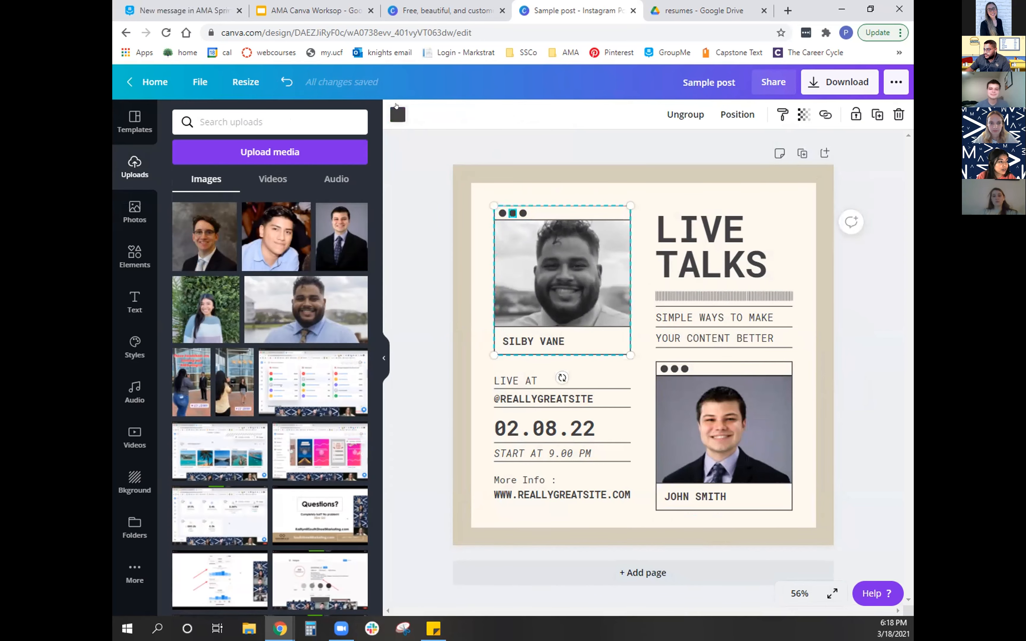
{"action": "left_click", "coordinate": [398, 113]}
{"action": "left_click", "coordinate": [320, 295]}
{"action": "left_click", "coordinate": [522, 212]}
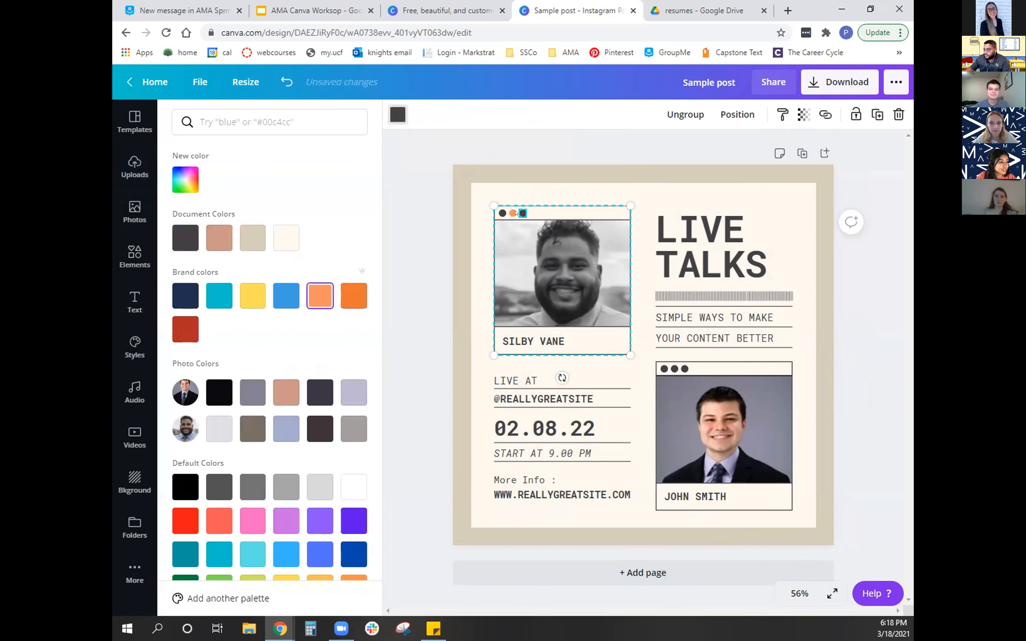
{"action": "left_click", "coordinate": [354, 296]}
{"action": "left_click", "coordinate": [497, 214]}
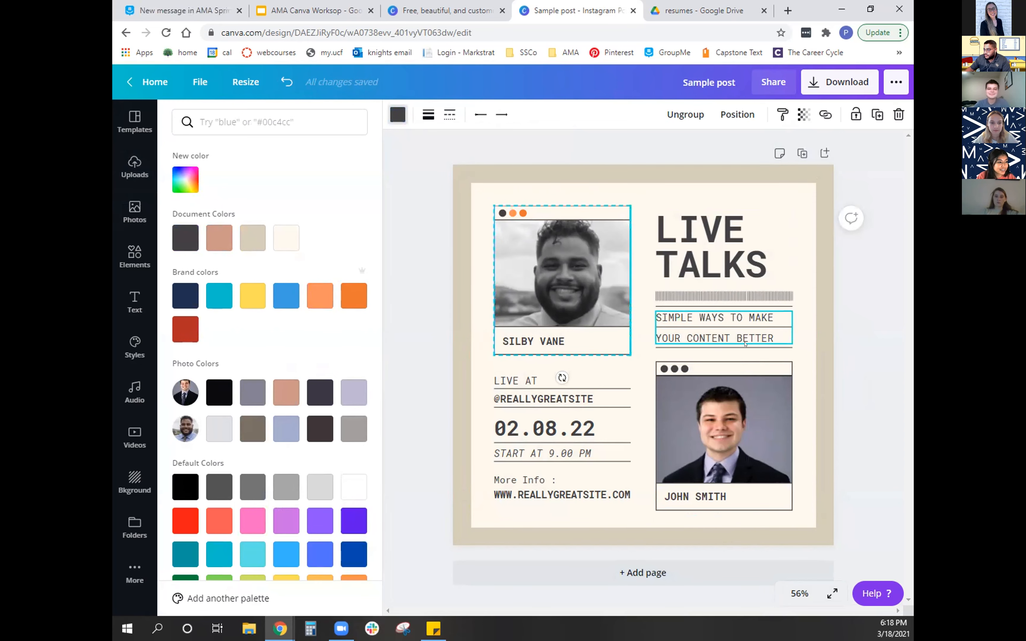
- Replace the "LIVE TALKS" headline text with "SAMPLE POST"
{"action": "left_click", "coordinate": [707, 246]}
{"action": "left_click", "coordinate": [706, 246]}
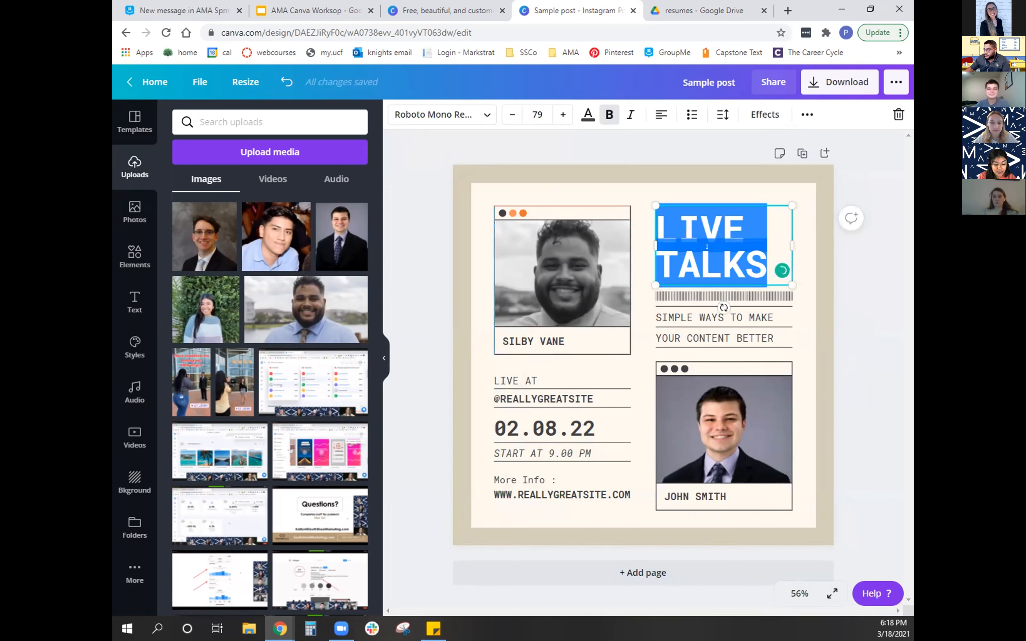
{"action": "type", "text": "SAMPLE POST"}
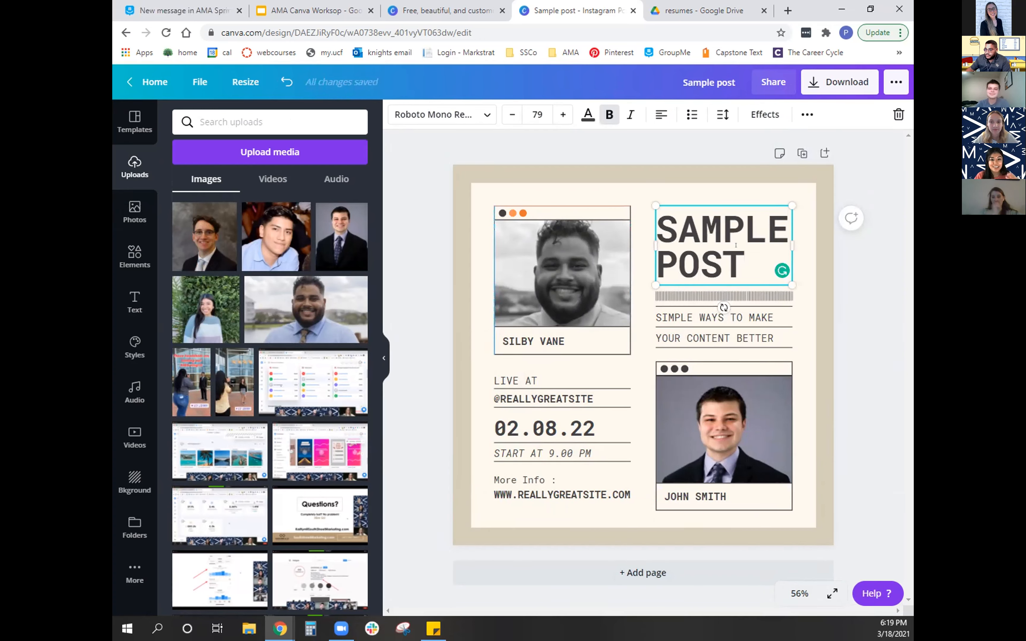
{"action": "left_click", "coordinate": [717, 328]}
{"action": "left_click", "coordinate": [734, 243]}
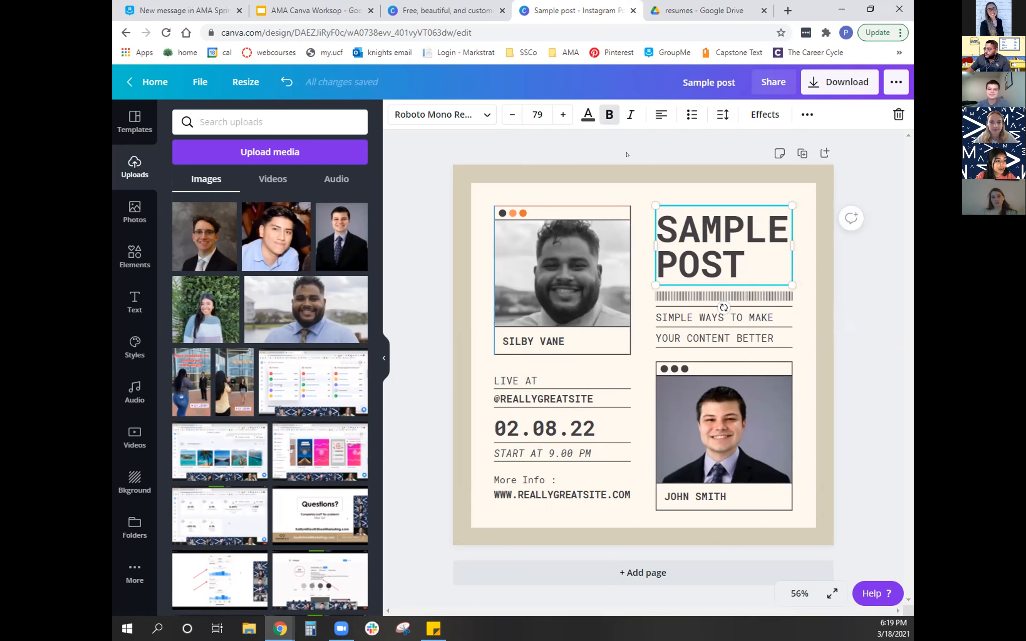
- Apply the Shadow text effect to the "SAMPLE POST" headline with a direction of -116
{"action": "left_click", "coordinate": [764, 115]}
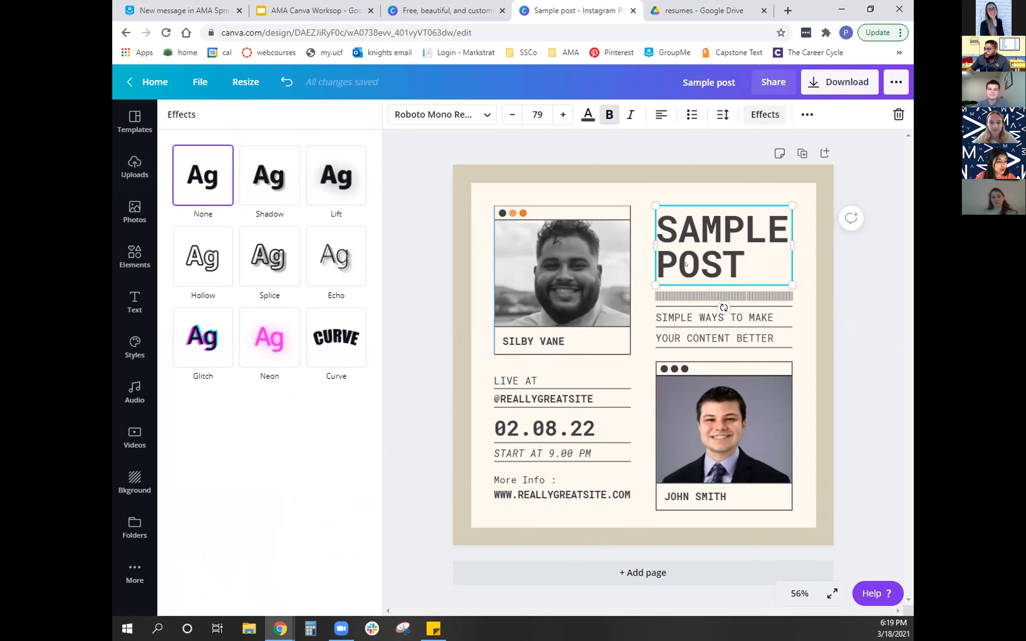
{"action": "left_click", "coordinate": [255, 186]}
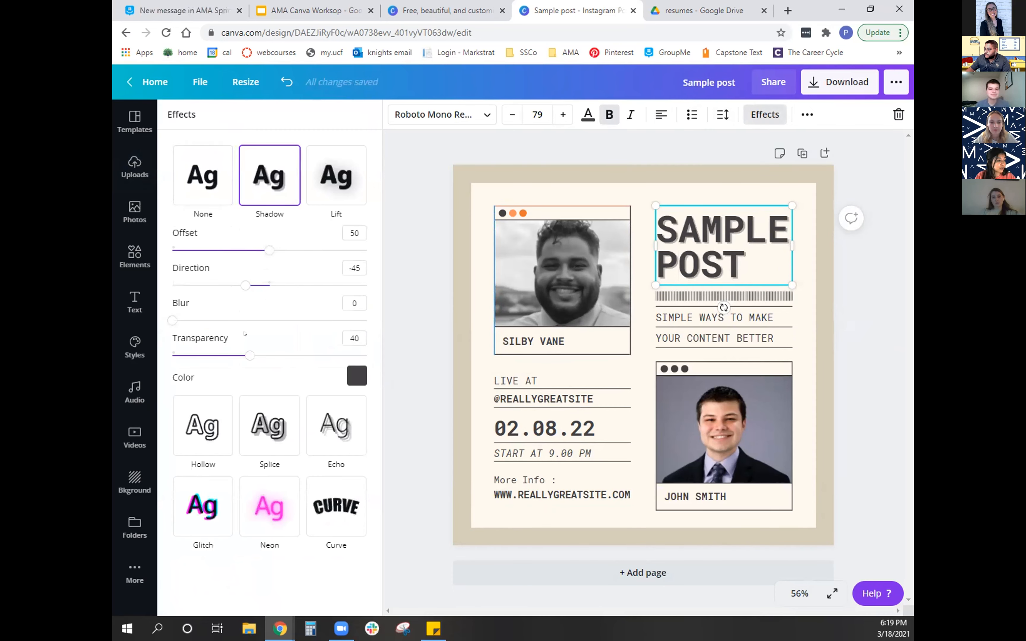
{"action": "left_click_drag", "start_coordinate": [248, 283], "coordinate": [204, 292]}
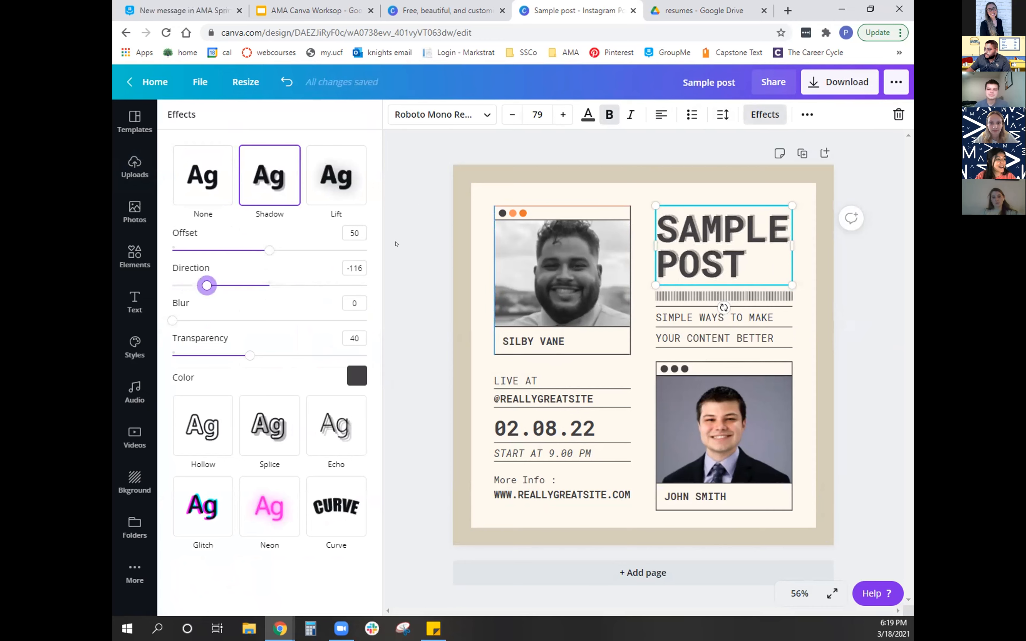
{"action": "left_click", "coordinate": [506, 176]}
{"action": "left_click_drag", "start_coordinate": [643, 187], "coordinate": [643, 245]}
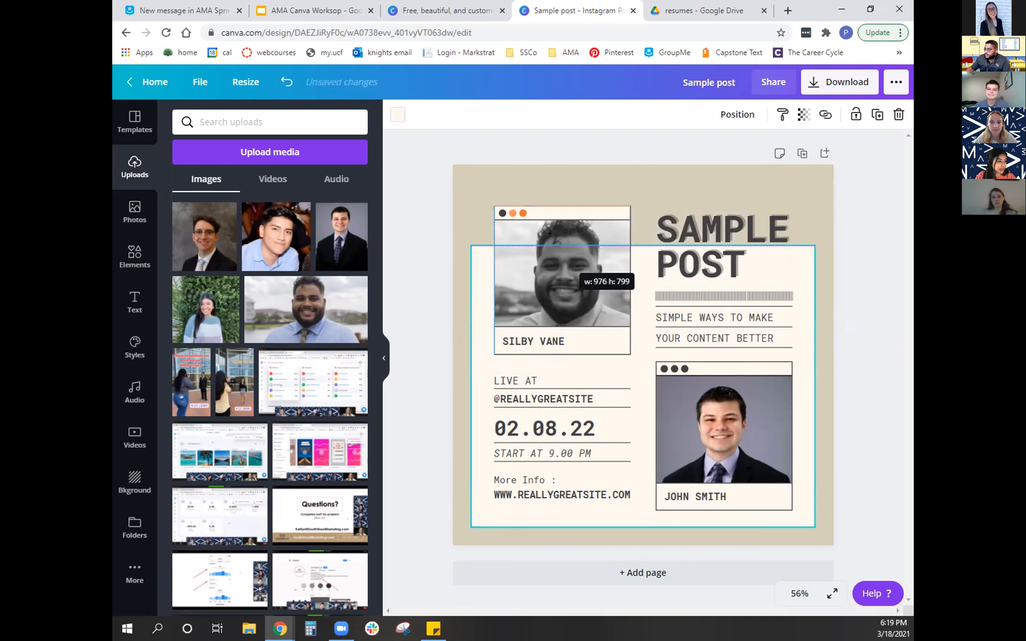
{"action": "left_click", "coordinate": [286, 82]}
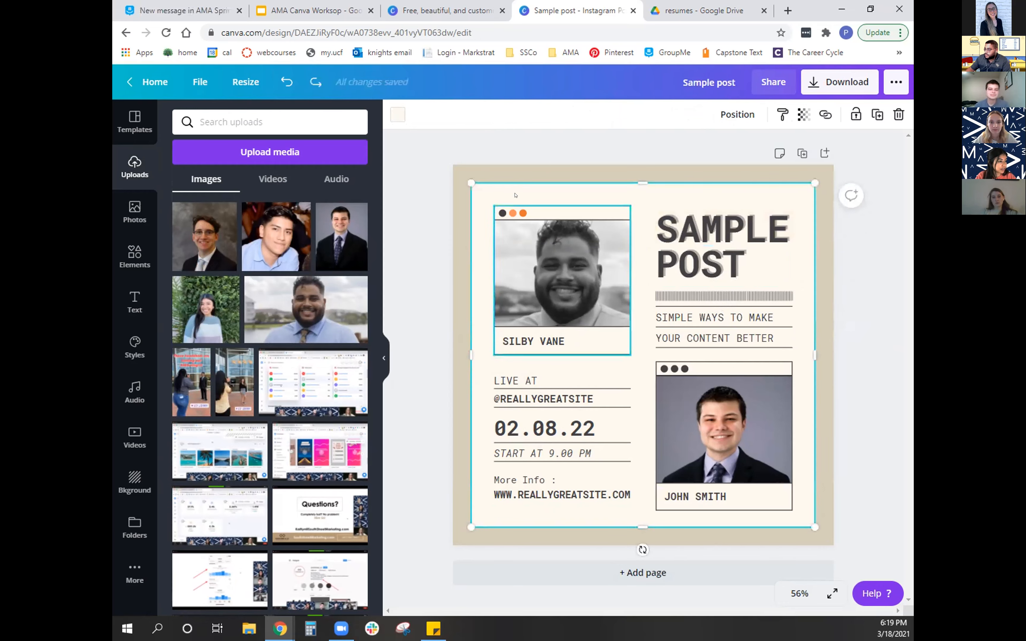
- Delete the upper photo frame with its portrait and colored dots from the post
{"action": "left_click", "coordinate": [576, 205]}
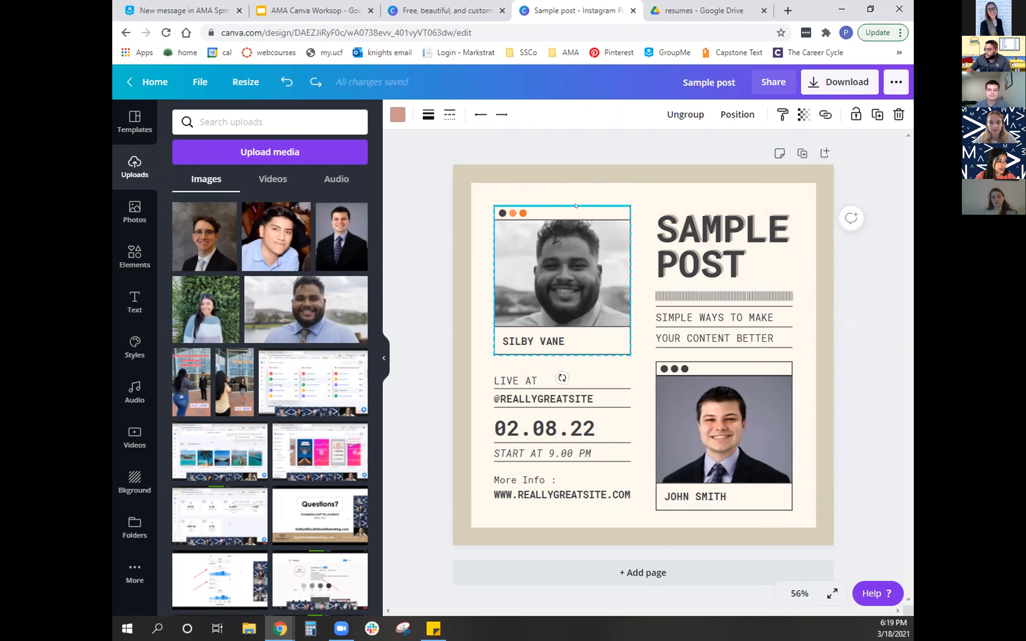
{"action": "key", "text": "Delete"}
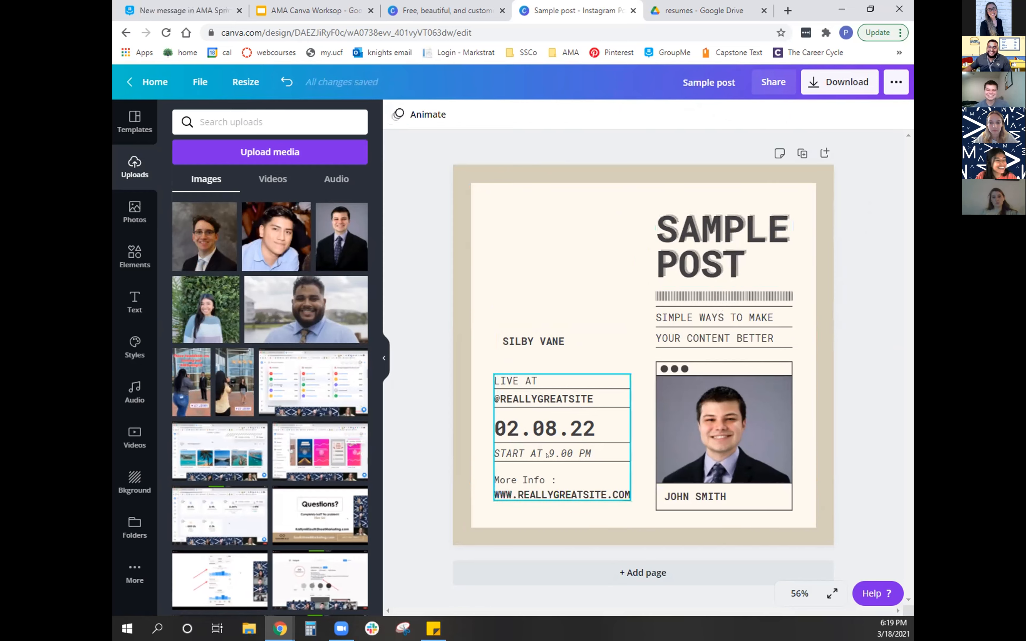
- Browse the full collection of recently used elements for graphics that could fill the empty area of the post
{"action": "left_click", "coordinate": [134, 256]}
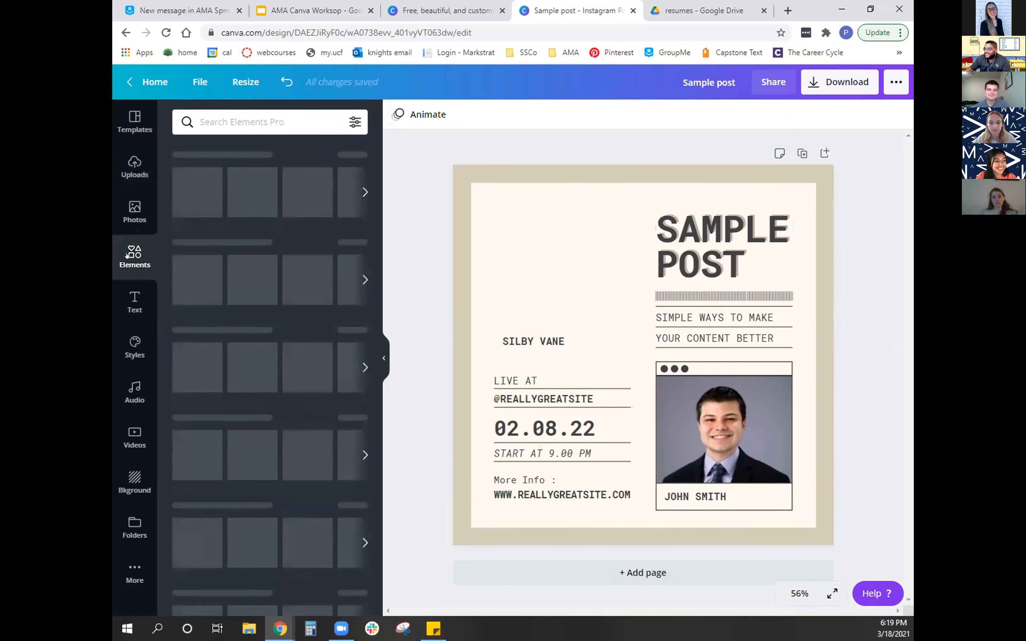
{"action": "left_click", "coordinate": [354, 154]}
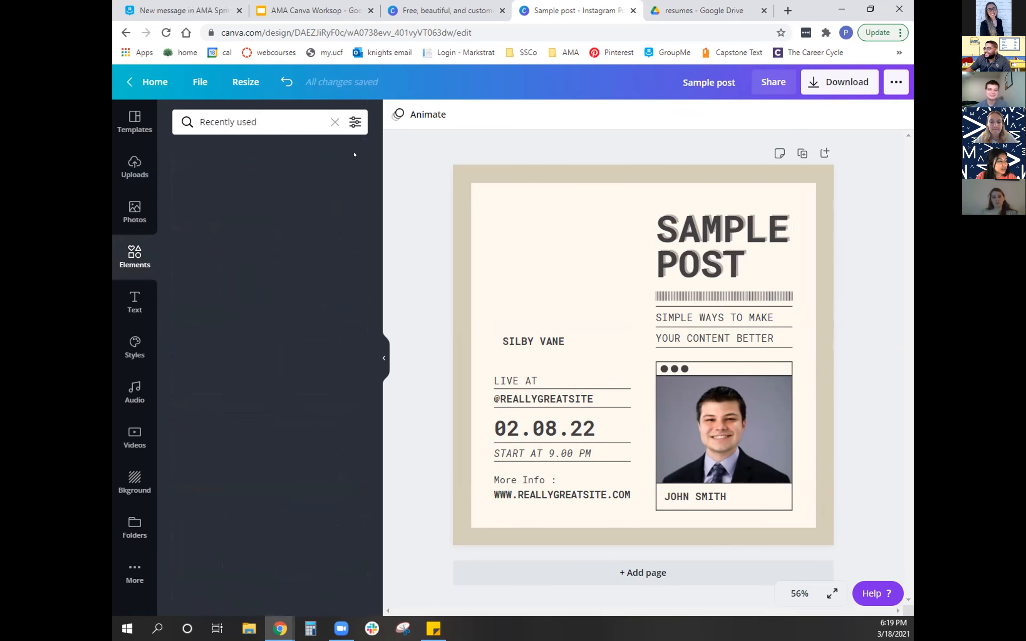
{"action": "scroll", "coordinate": [277, 435], "scroll_direction": "down", "scroll_amount": 3}
{"action": "scroll", "coordinate": [277, 435], "scroll_direction": "down", "scroll_amount": 3}
{"action": "scroll", "coordinate": [325, 343], "scroll_direction": "up", "scroll_amount": 6}
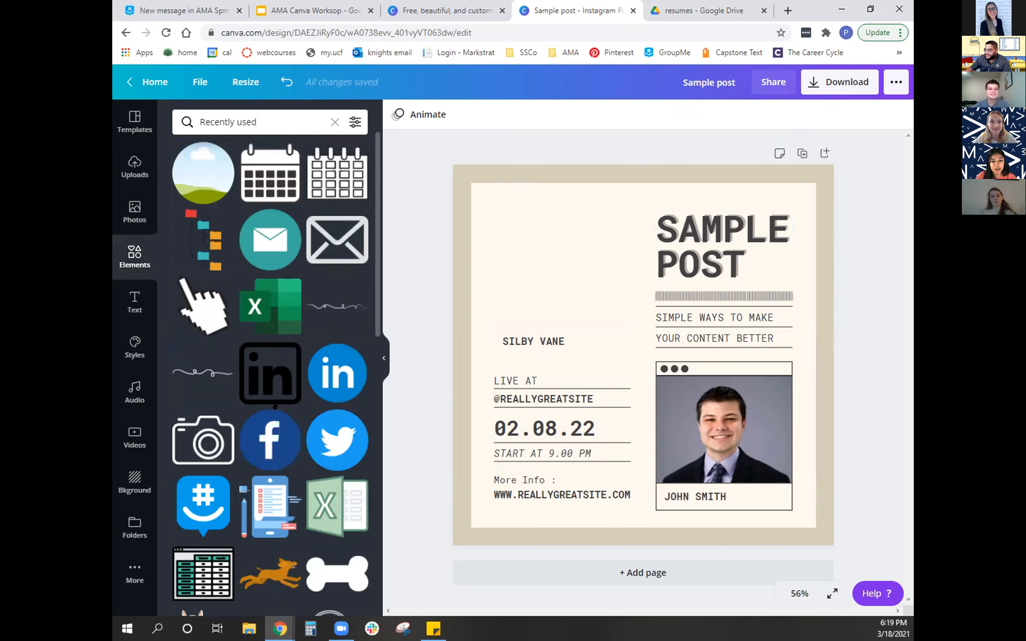
{"action": "scroll", "coordinate": [285, 436], "scroll_direction": "down", "scroll_amount": 6}
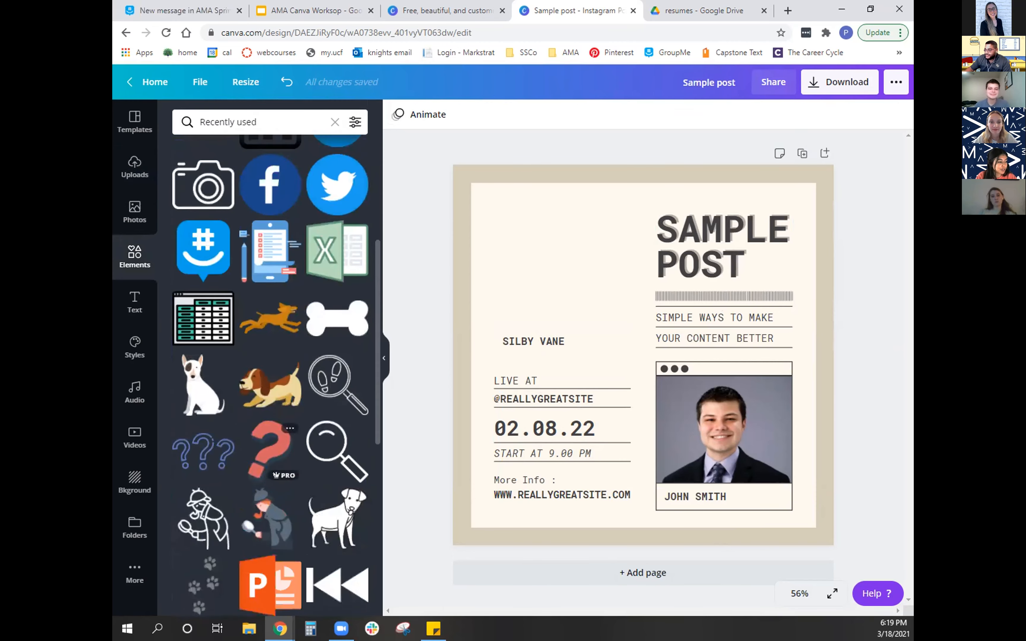
{"action": "scroll", "coordinate": [285, 436], "scroll_direction": "down", "scroll_amount": 6}
{"action": "scroll", "coordinate": [256, 478], "scroll_direction": "down", "scroll_amount": 6}
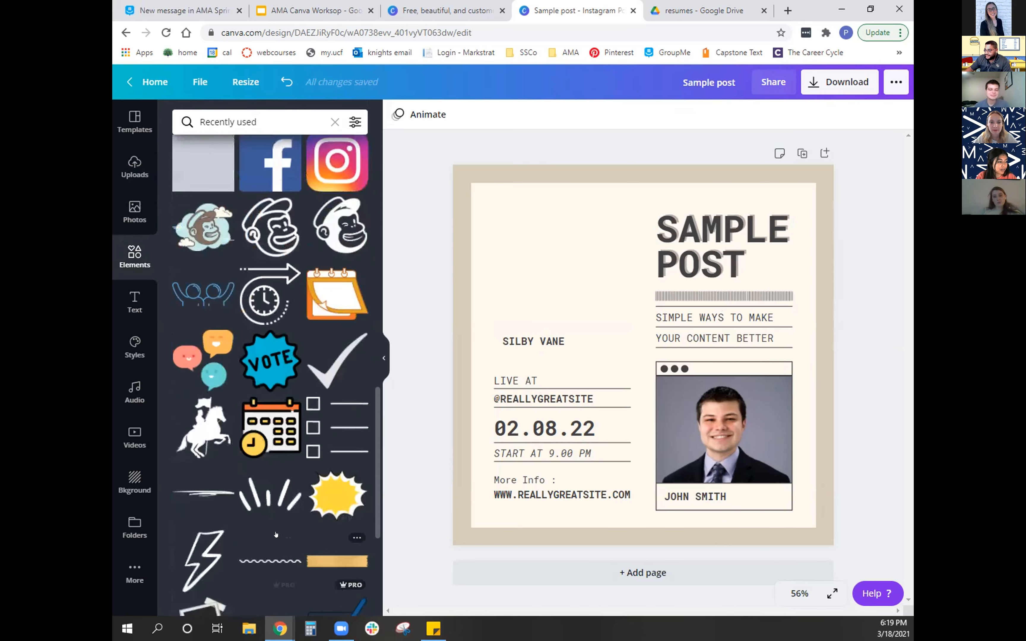
{"action": "scroll", "coordinate": [271, 509], "scroll_direction": "down", "scroll_amount": 6}
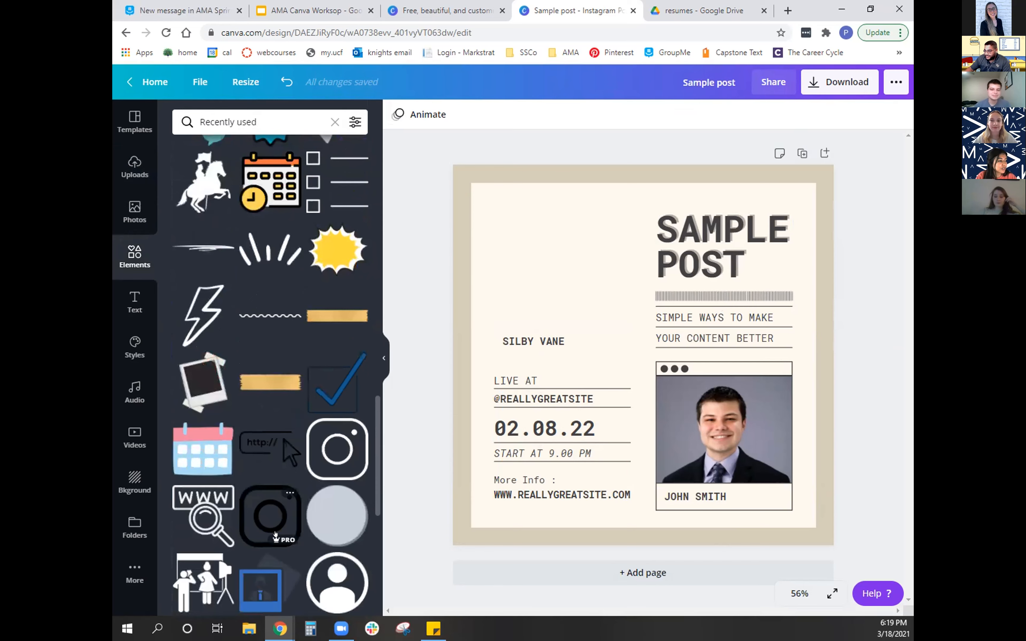
{"action": "scroll", "coordinate": [275, 535], "scroll_direction": "up", "scroll_amount": 5}
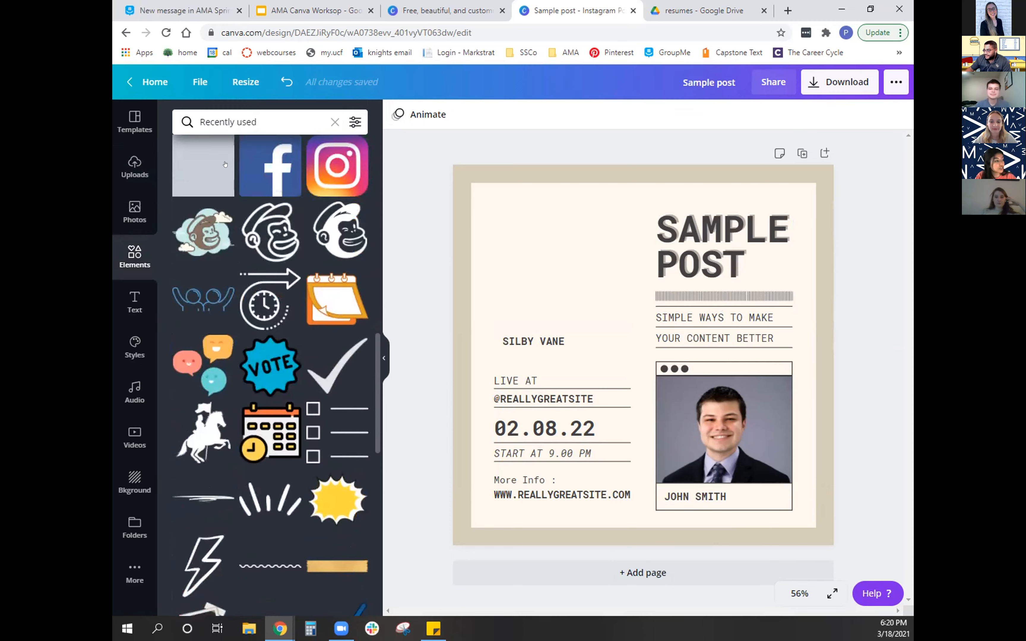
- Search the elements for "arrow" and add the free, slightly curved, right-pointing brush arrow to the post's empty upper area
{"action": "left_click", "coordinate": [246, 116]}
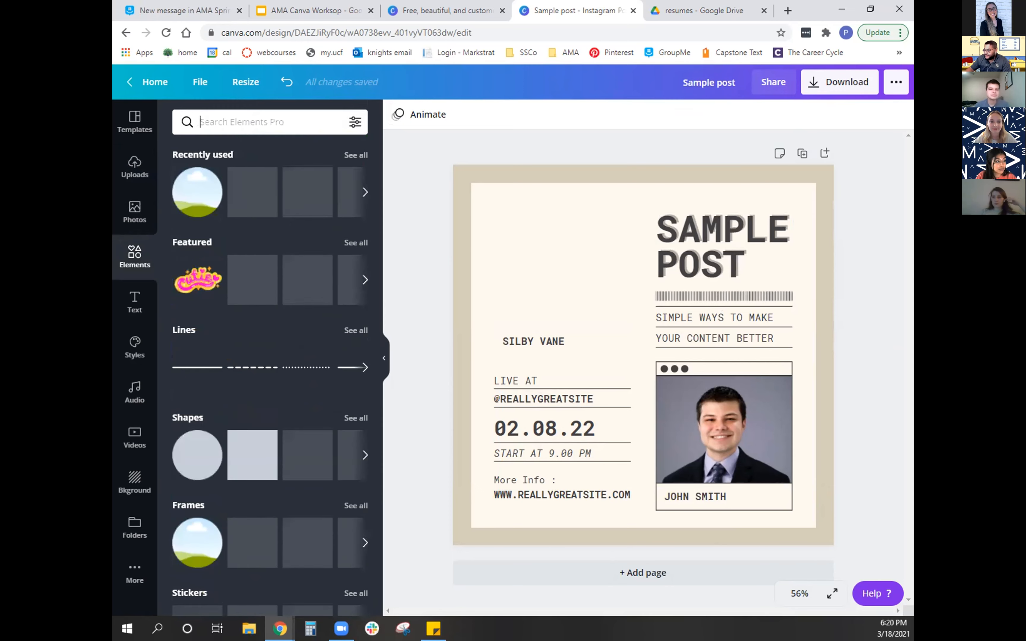
{"action": "type", "text": "arrow"}
{"action": "key", "text": "Return"}
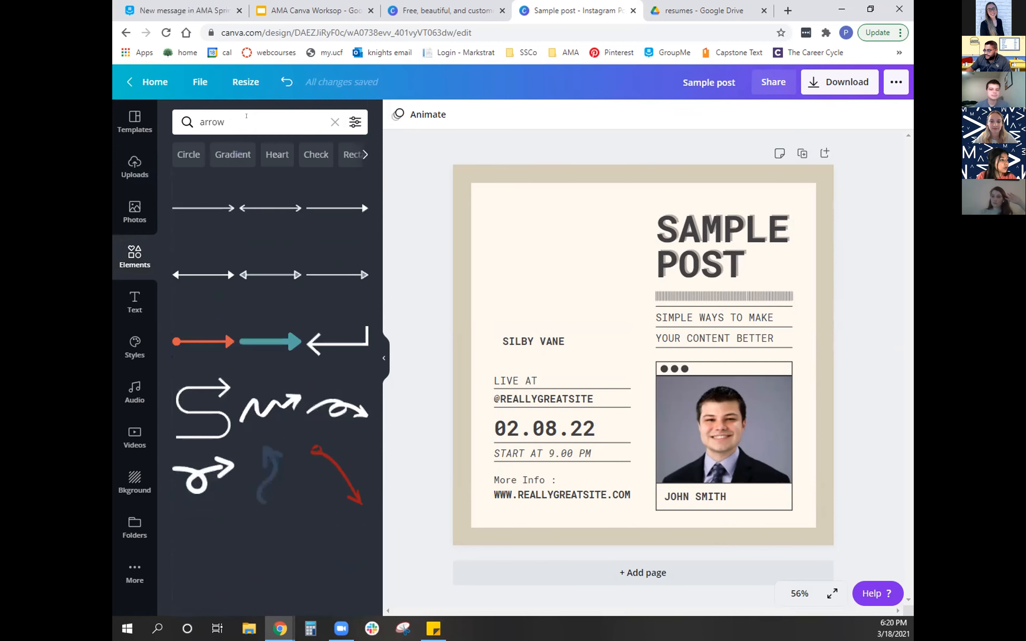
{"action": "scroll", "coordinate": [271, 424], "scroll_direction": "down", "scroll_amount": 15}
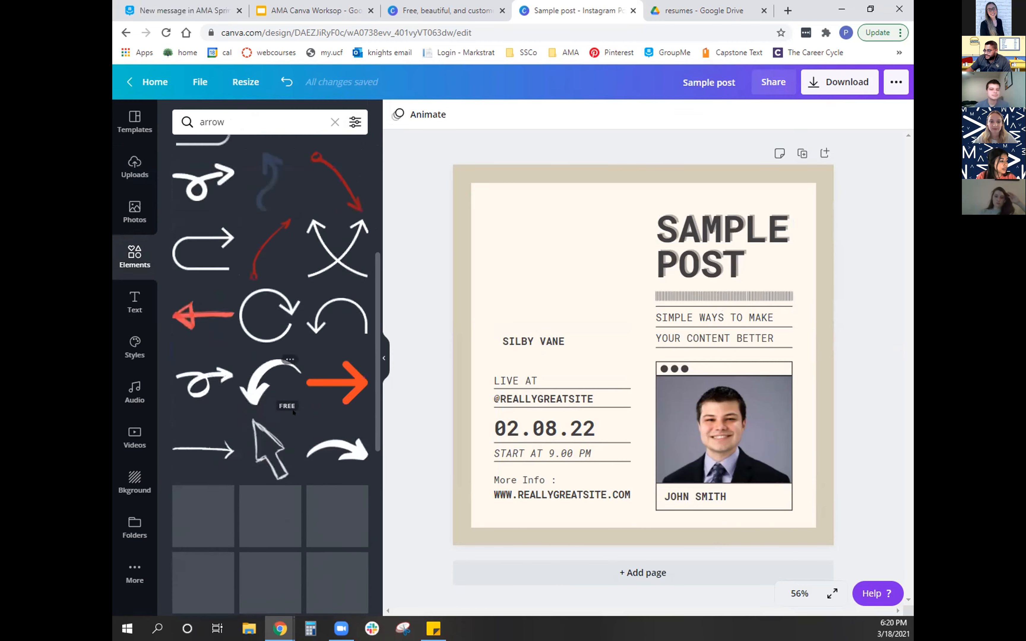
{"action": "scroll", "coordinate": [292, 455], "scroll_direction": "up", "scroll_amount": 10}
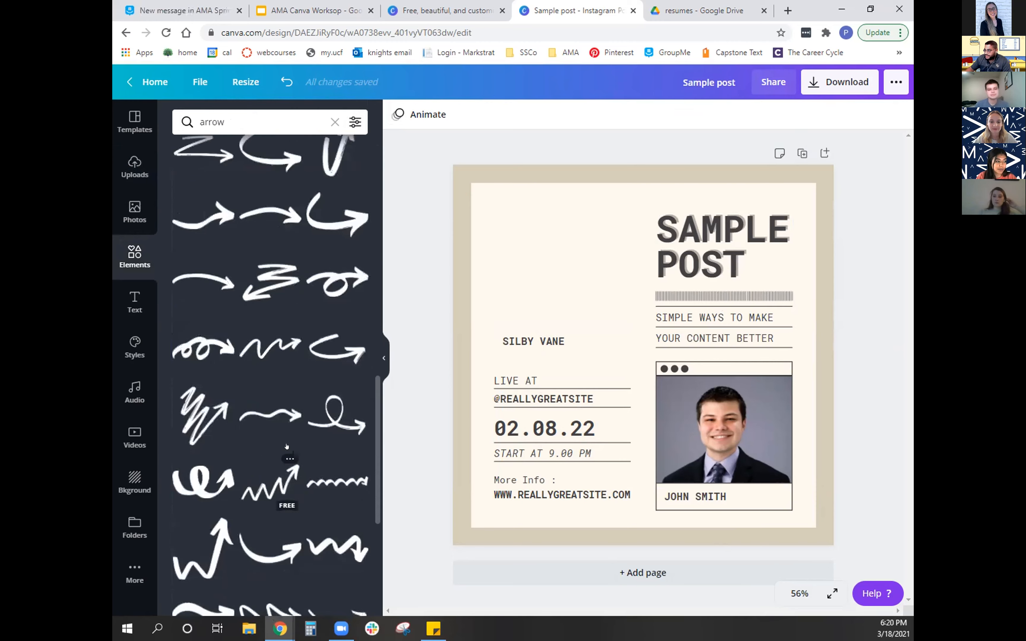
{"action": "scroll", "coordinate": [295, 516], "scroll_direction": "down", "scroll_amount": 5}
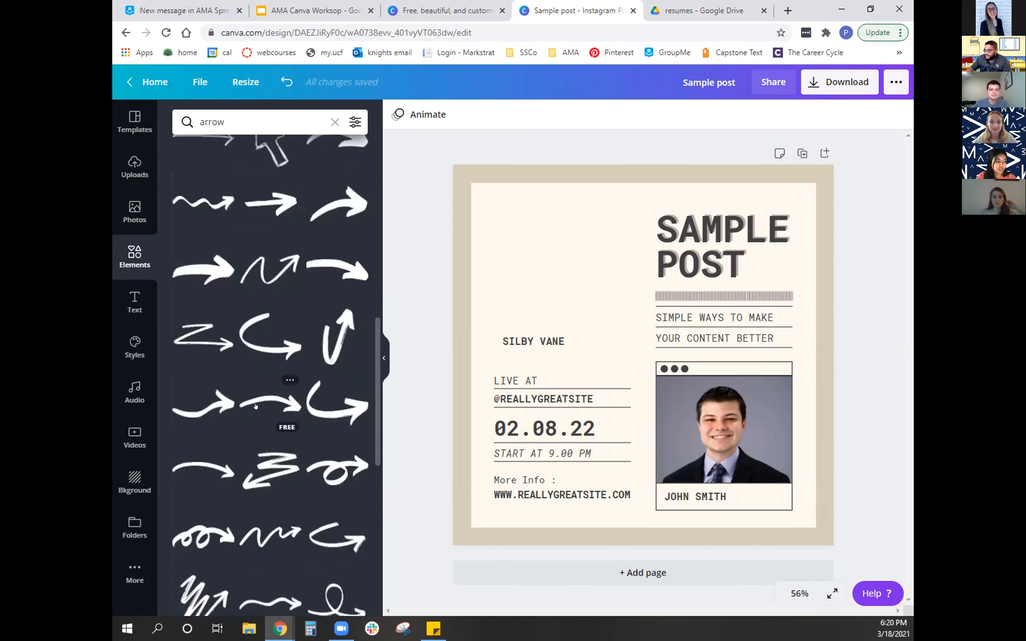
{"action": "left_click_drag", "start_coordinate": [546, 252], "coordinate": [554, 245]}
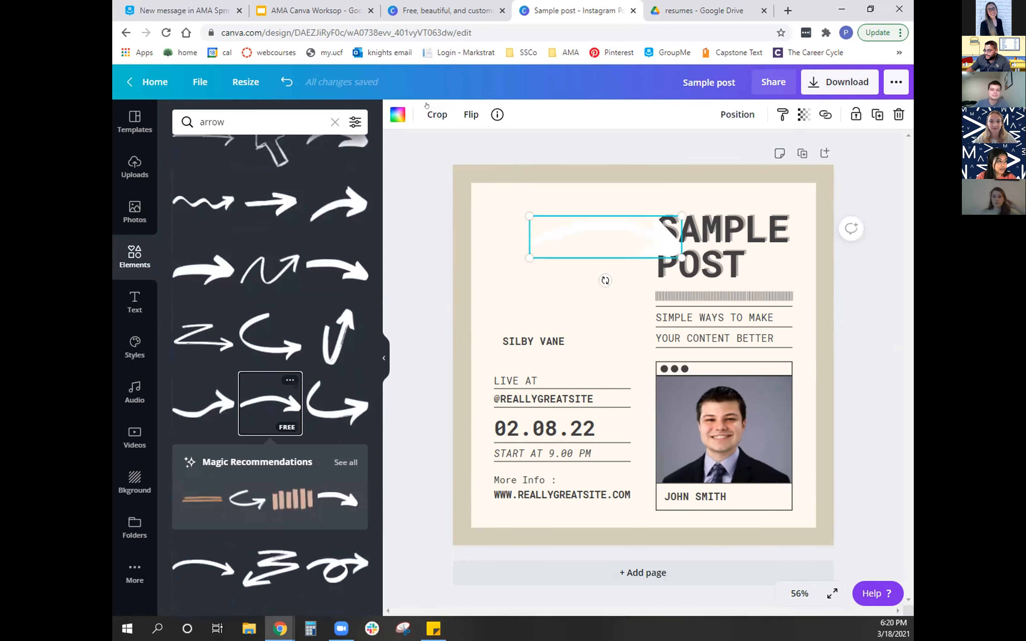
- Recolor the arrow with the teal brand color and rotate it to point downward beside the headline
{"action": "left_click", "coordinate": [397, 114]}
{"action": "left_click", "coordinate": [219, 296]}
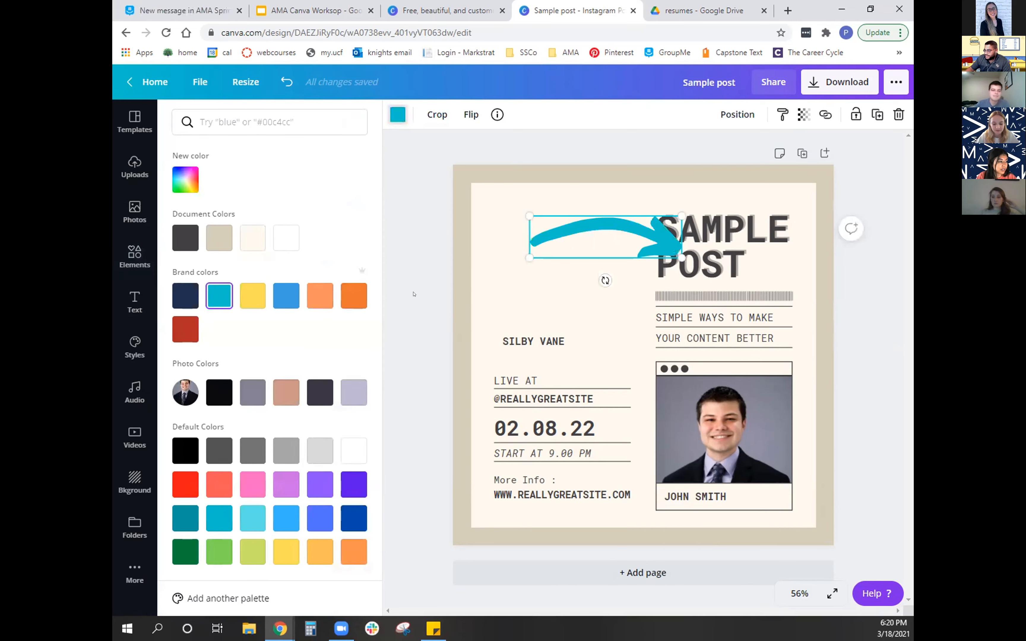
{"action": "left_click_drag", "start_coordinate": [597, 244], "coordinate": [598, 294]}
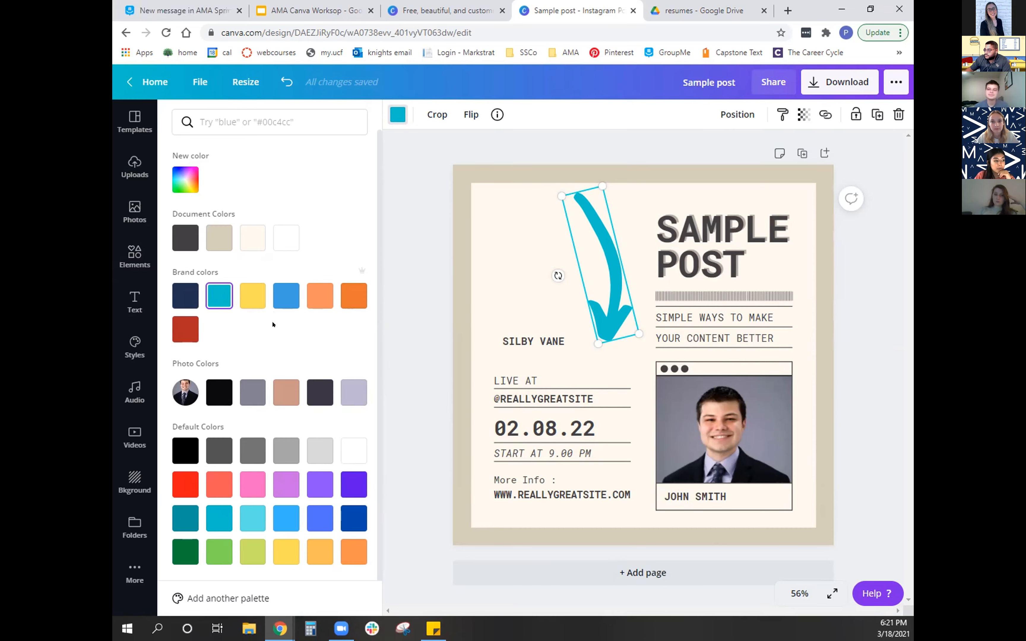
- Examine the text color options for the "SAMPLE POST" headline
{"action": "left_click", "coordinate": [720, 250]}
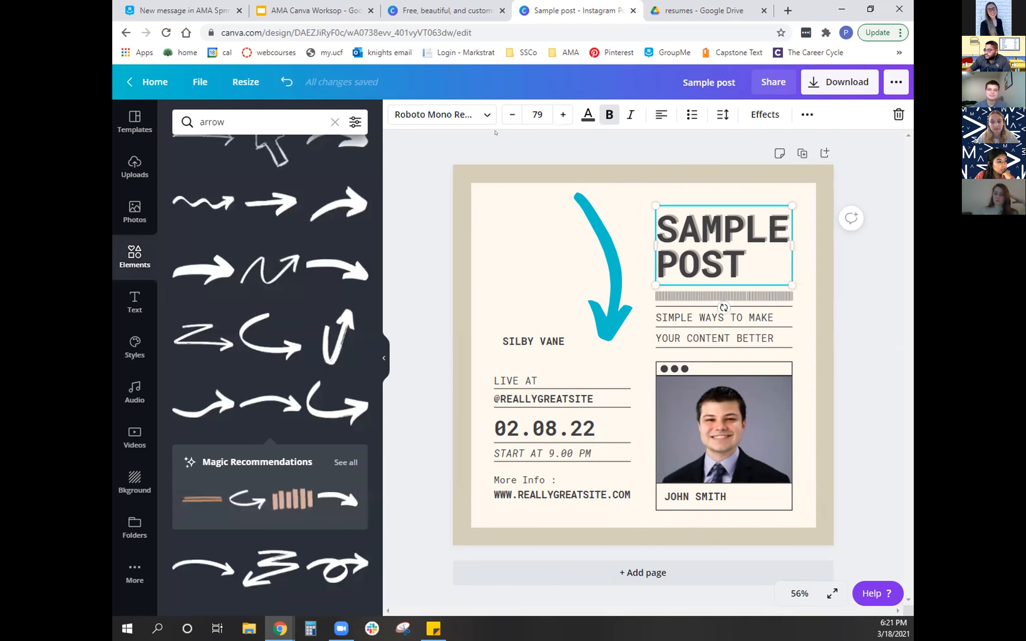
{"action": "left_click", "coordinate": [582, 119]}
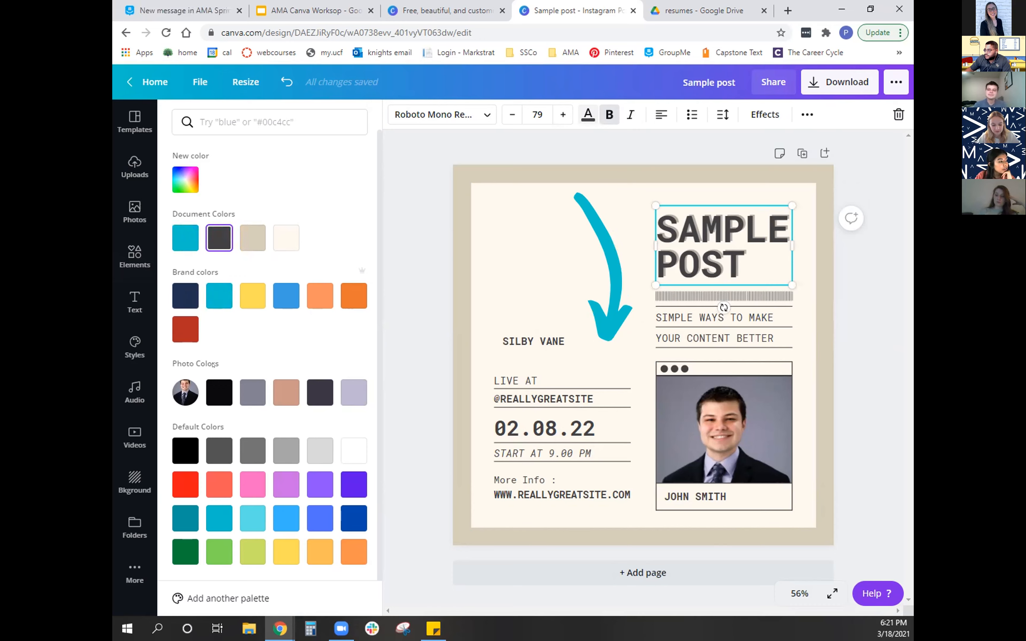
{"action": "left_click", "coordinate": [414, 227]}
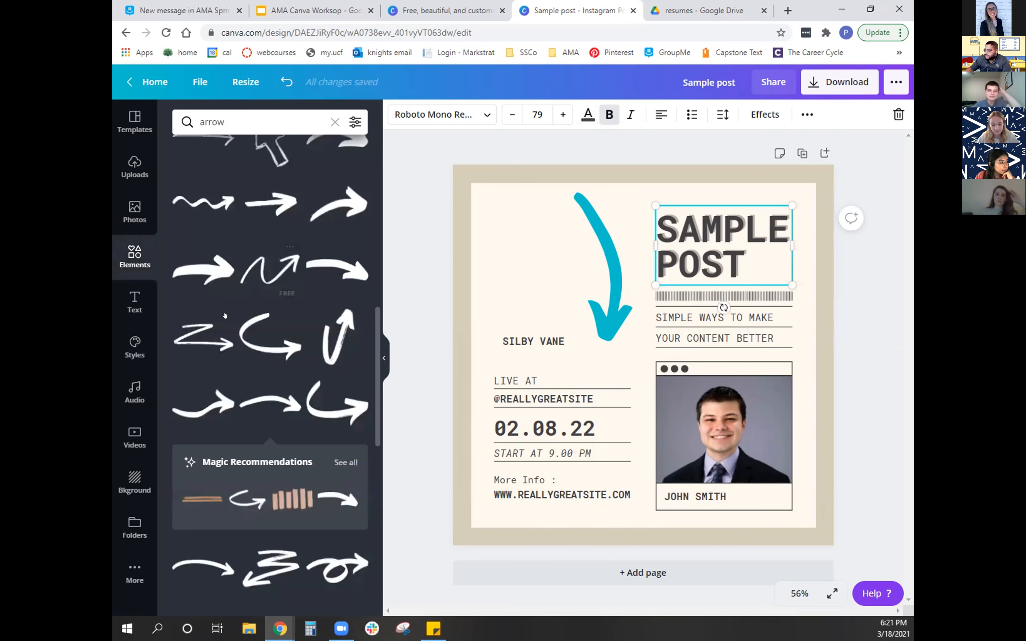
- Replace the post's beige background with the green gradient from the Gradients backgrounds
{"action": "left_click", "coordinate": [134, 478]}
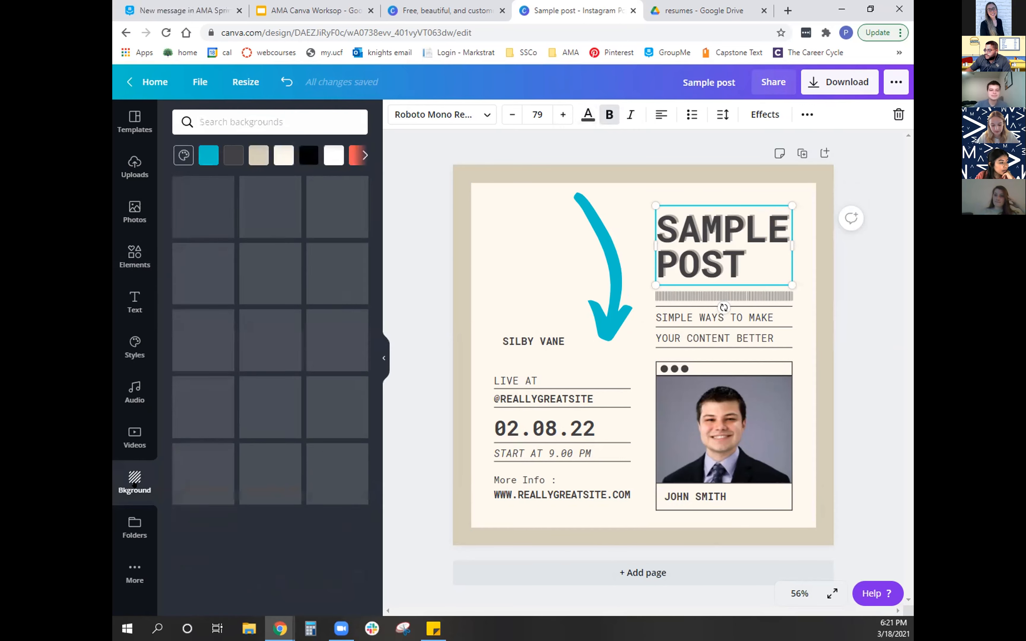
{"action": "scroll", "coordinate": [315, 485], "scroll_direction": "down", "scroll_amount": 6}
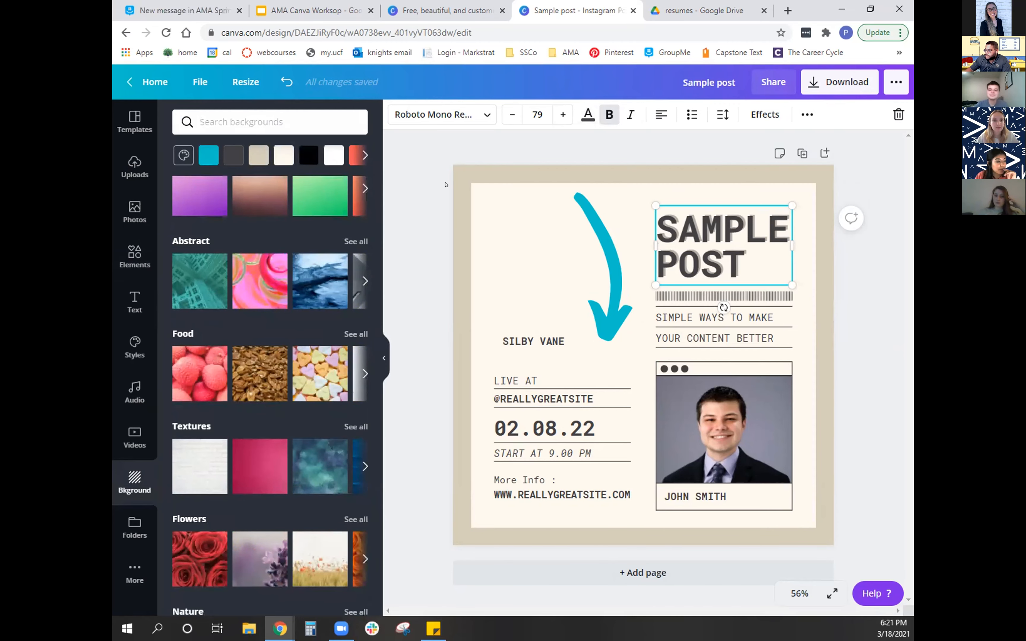
{"action": "left_click", "coordinate": [461, 212]}
{"action": "scroll", "coordinate": [304, 263], "scroll_direction": "up", "scroll_amount": 1}
{"action": "scroll", "coordinate": [305, 262], "scroll_direction": "up", "scroll_amount": 2}
{"action": "left_click", "coordinate": [320, 314]}
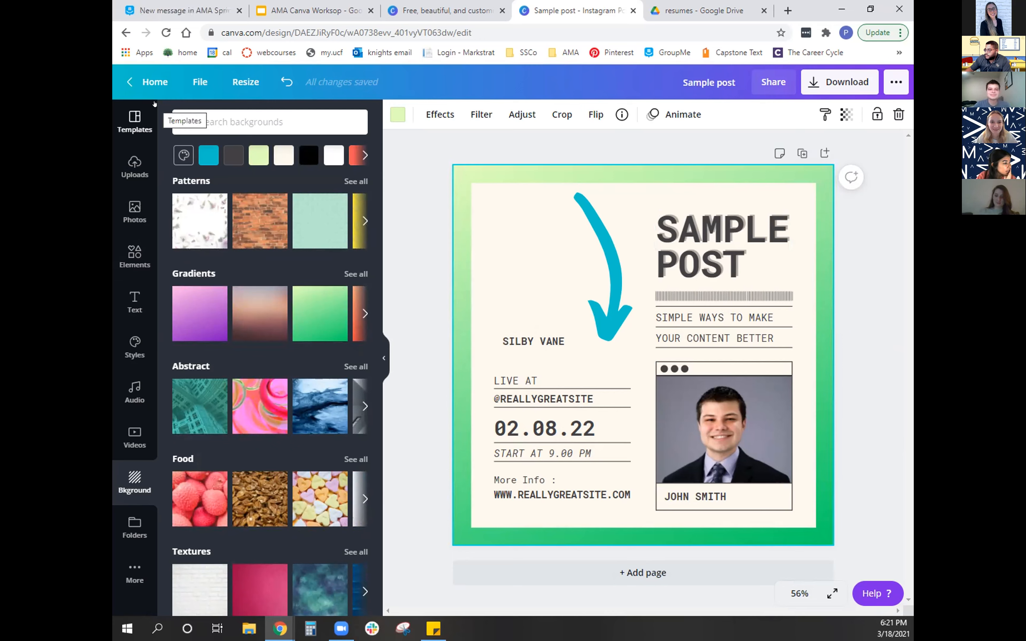
- Leave the design for the home page and open the Brand Kit at its brand colors
{"action": "left_click", "coordinate": [153, 82]}
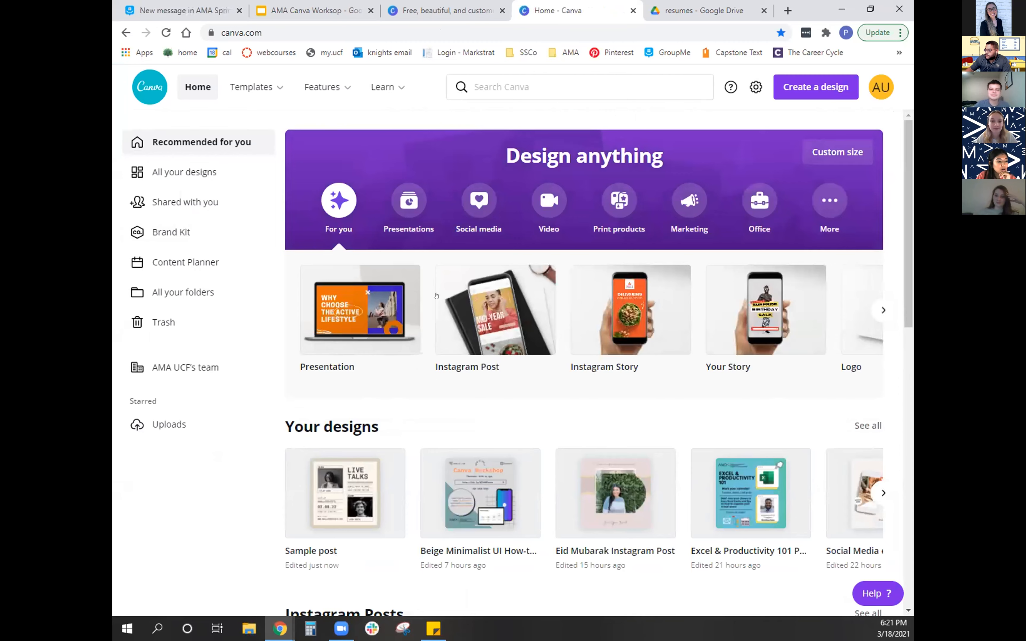
{"action": "scroll", "coordinate": [308, 297], "scroll_direction": "down", "scroll_amount": 4}
{"action": "scroll", "coordinate": [255, 276], "scroll_direction": "up", "scroll_amount": 4}
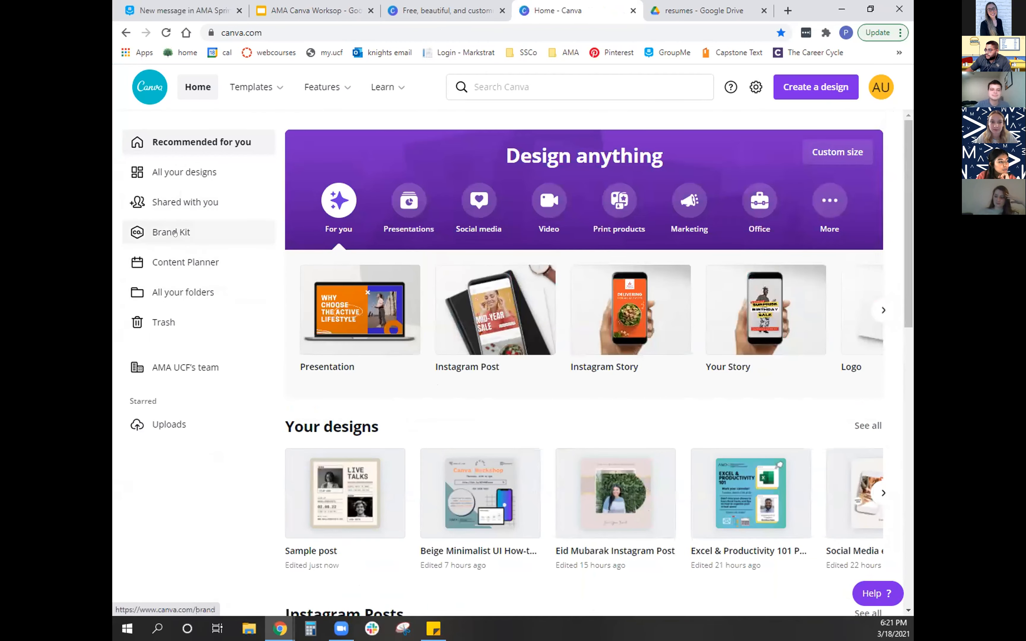
{"action": "left_click", "coordinate": [174, 235]}
{"action": "scroll", "coordinate": [885, 287], "scroll_direction": "down", "scroll_amount": 1}
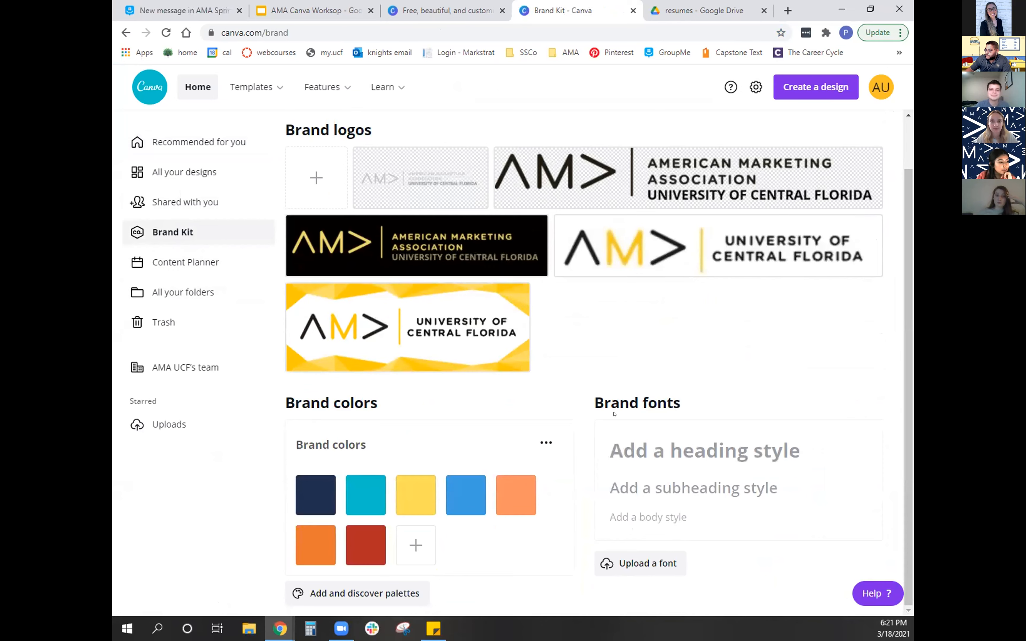
- Try out a new custom brand color, #2C748B, in the Brand Kit and remove it from the palette
{"action": "left_click", "coordinate": [400, 551]}
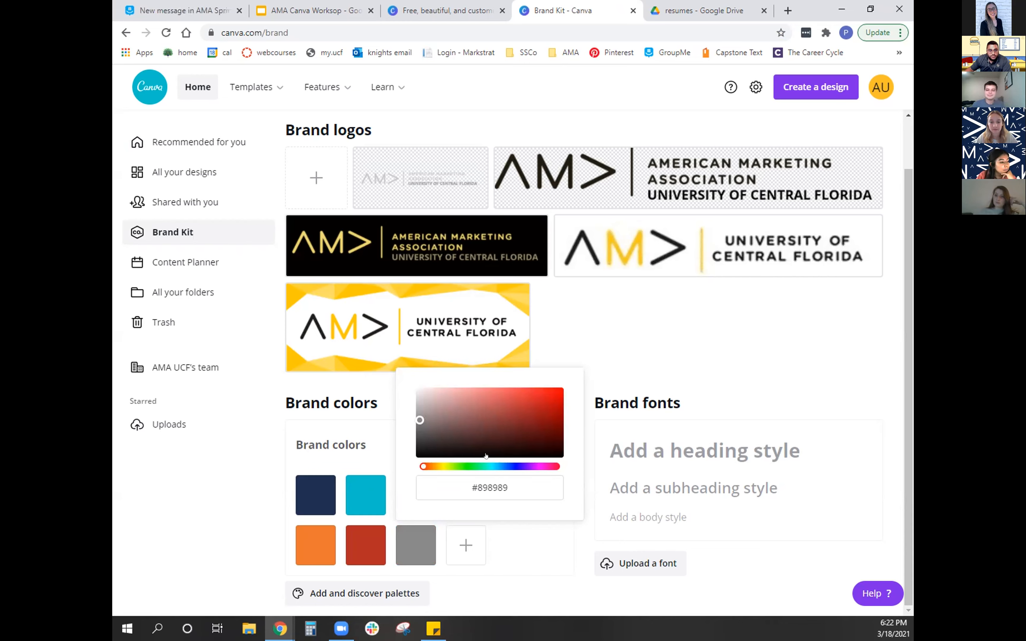
{"action": "left_click_drag", "start_coordinate": [418, 416], "coordinate": [516, 420]}
{"action": "left_click", "coordinate": [496, 488]}
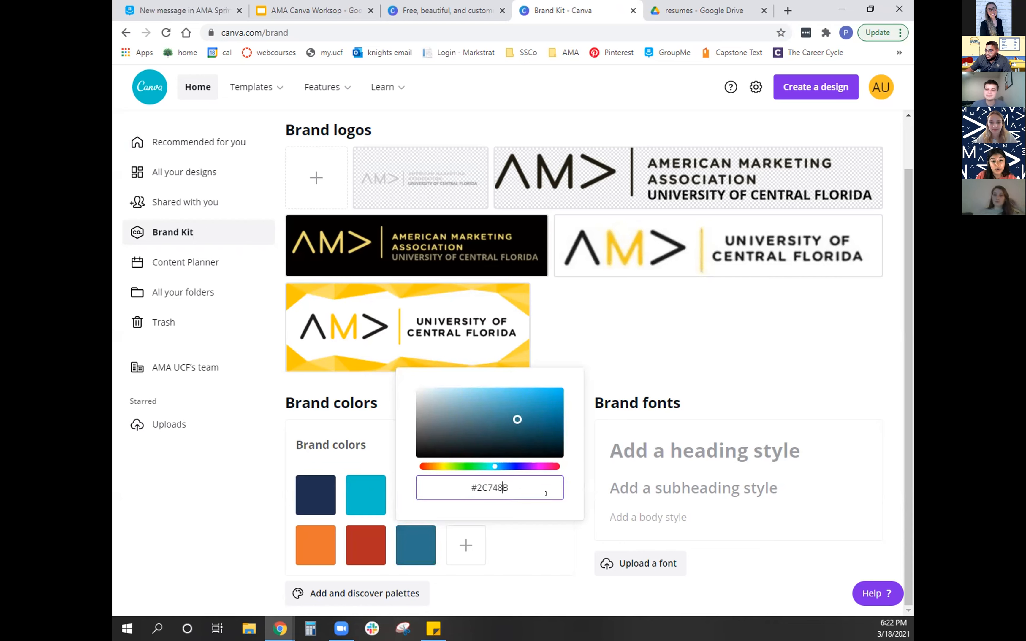
{"action": "left_click", "coordinate": [526, 545]}
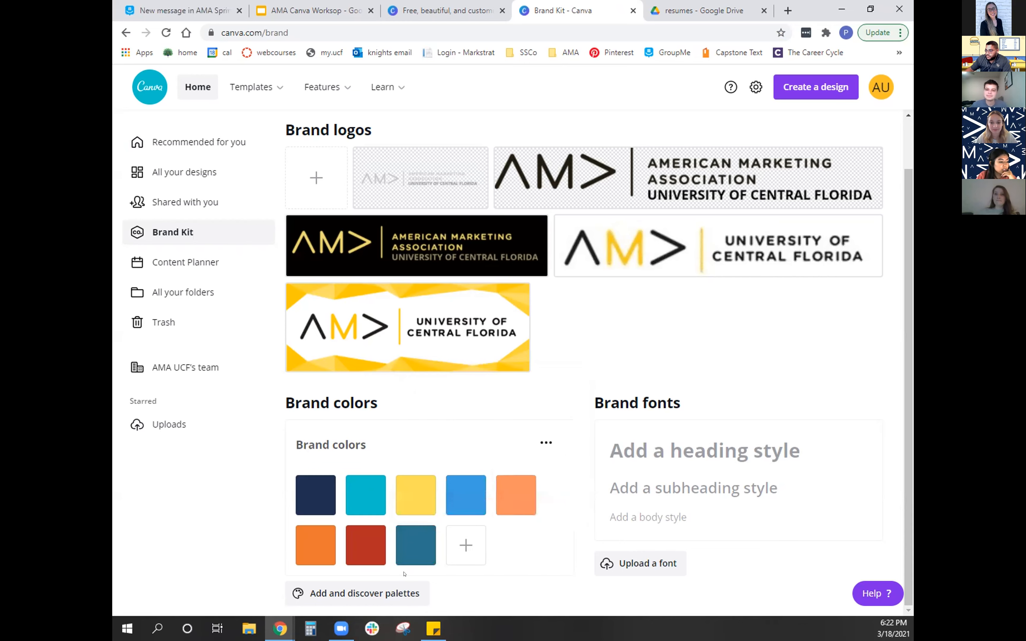
{"action": "left_click", "coordinate": [433, 528]}
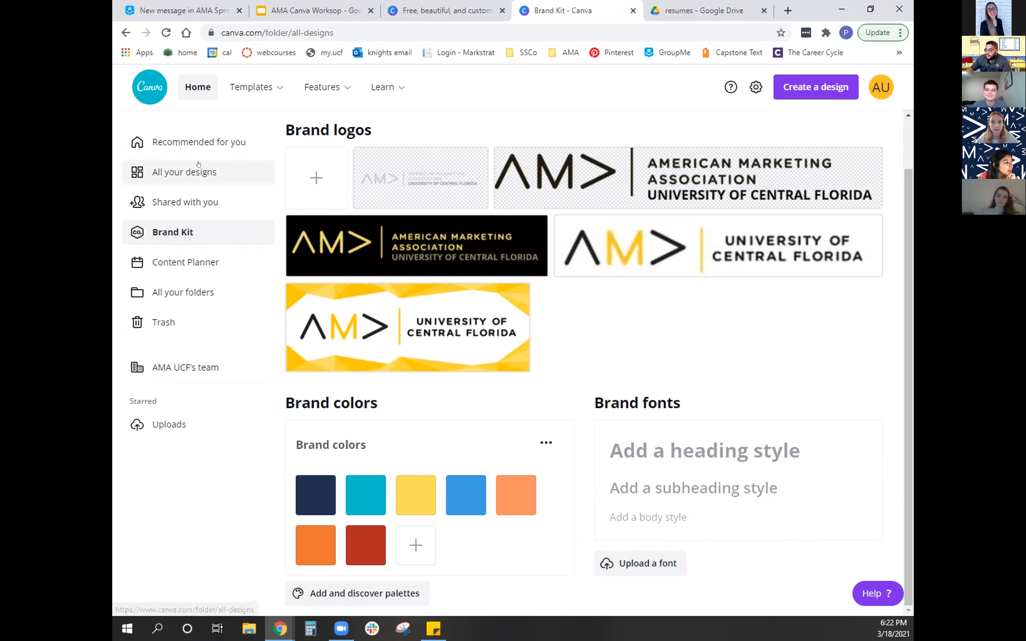
- Look through the existing designs in All your designs
{"action": "left_click", "coordinate": [184, 172]}
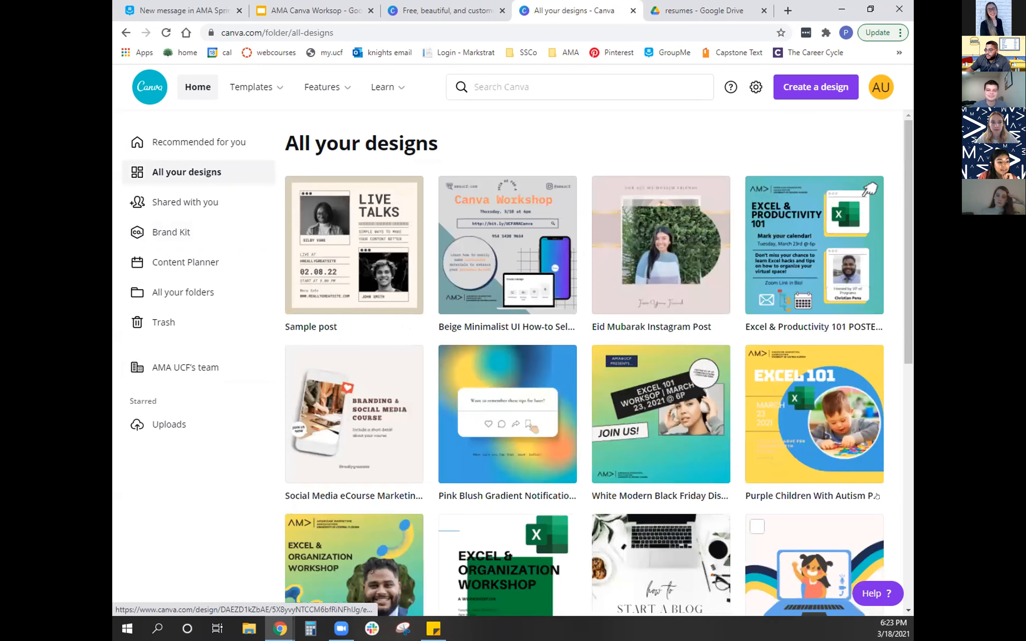
{"action": "scroll", "coordinate": [597, 503], "scroll_direction": "down", "scroll_amount": 5}
{"action": "scroll", "coordinate": [597, 504], "scroll_direction": "down", "scroll_amount": 10}
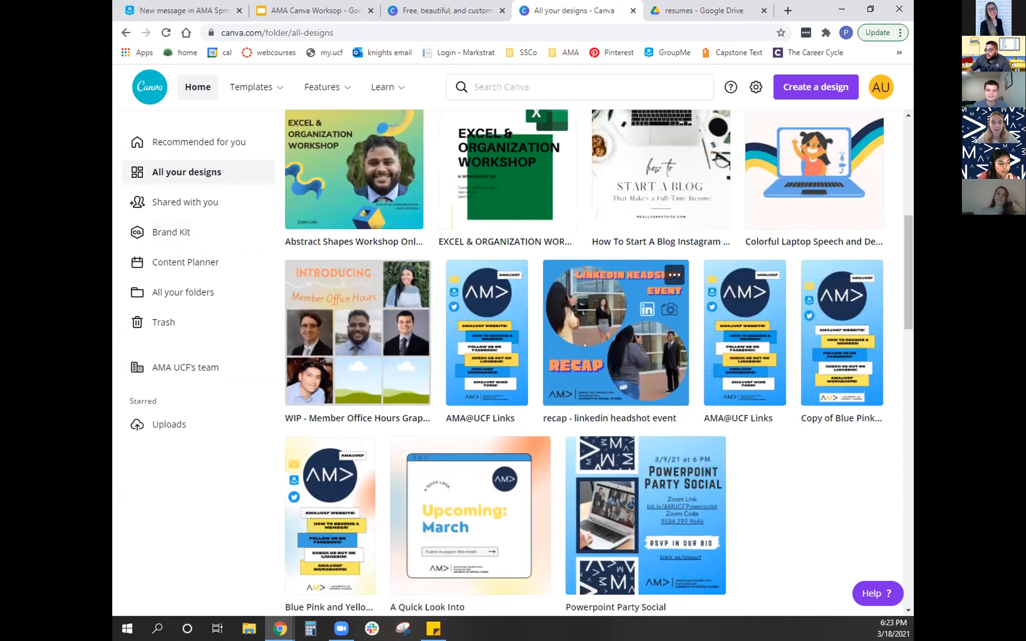
{"action": "scroll", "coordinate": [648, 464], "scroll_direction": "down", "scroll_amount": 10}
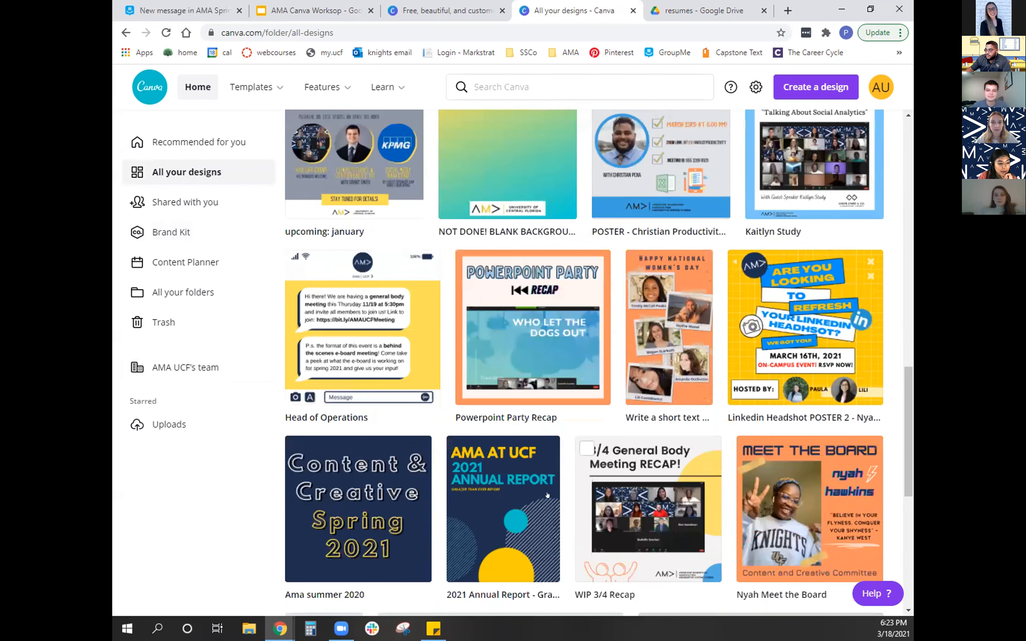
{"action": "scroll", "coordinate": [687, 576], "scroll_direction": "down", "scroll_amount": 2}
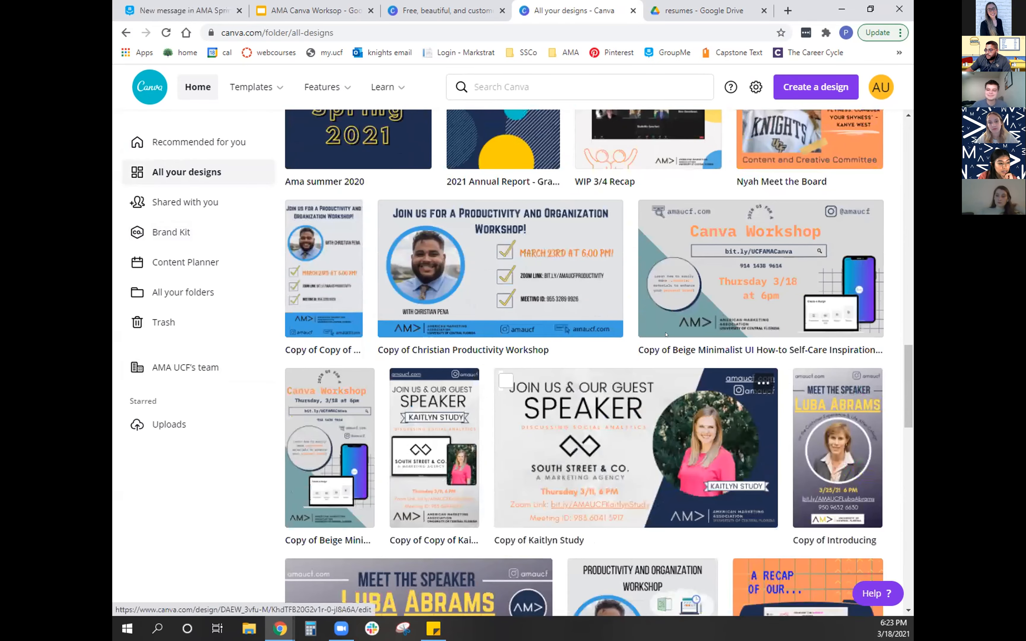
{"action": "scroll", "coordinate": [606, 477], "scroll_direction": "down", "scroll_amount": 1}
{"action": "scroll", "coordinate": [606, 477], "scroll_direction": "down", "scroll_amount": 3}
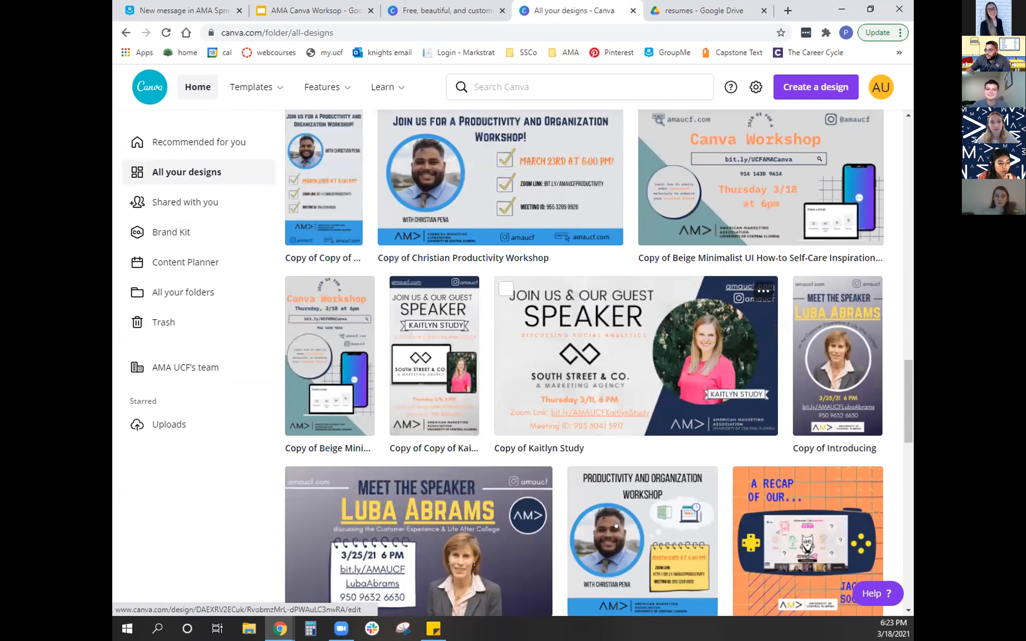
{"action": "scroll", "coordinate": [613, 509], "scroll_direction": "up", "scroll_amount": 9}
{"action": "scroll", "coordinate": [616, 525], "scroll_direction": "up", "scroll_amount": 15}
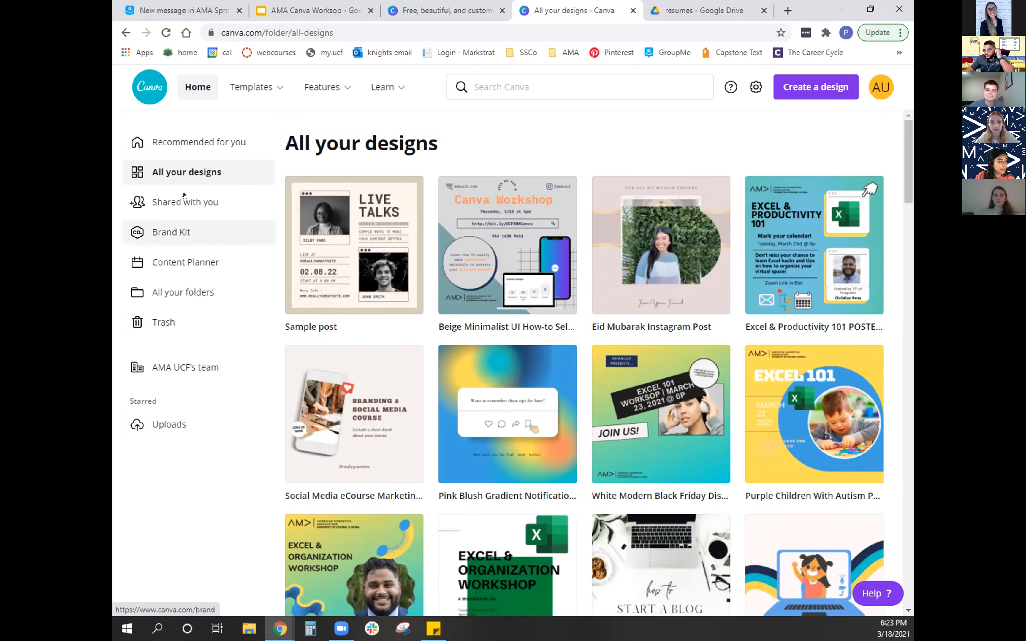
- Leave the designs overview and open the Resume templates in the Personal template category
{"action": "left_click", "coordinate": [204, 136]}
{"action": "left_click", "coordinate": [238, 84]}
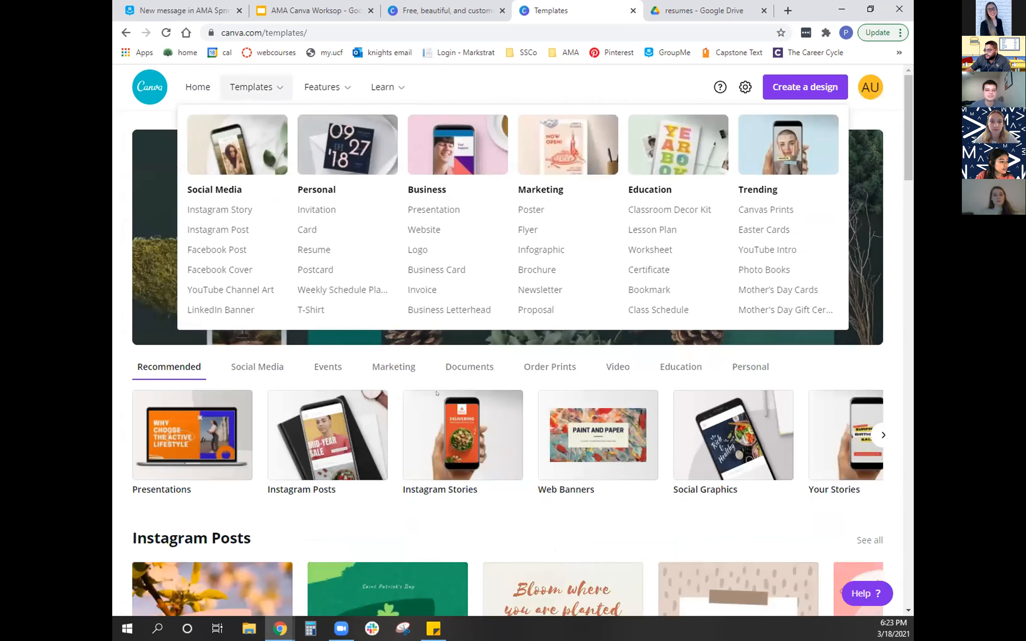
{"action": "scroll", "coordinate": [338, 285], "scroll_direction": "down", "scroll_amount": 2}
{"action": "scroll", "coordinate": [338, 286], "scroll_direction": "down", "scroll_amount": 4}
{"action": "scroll", "coordinate": [338, 285], "scroll_direction": "up", "scroll_amount": 6}
{"action": "mouse_move", "coordinate": [251, 86]}
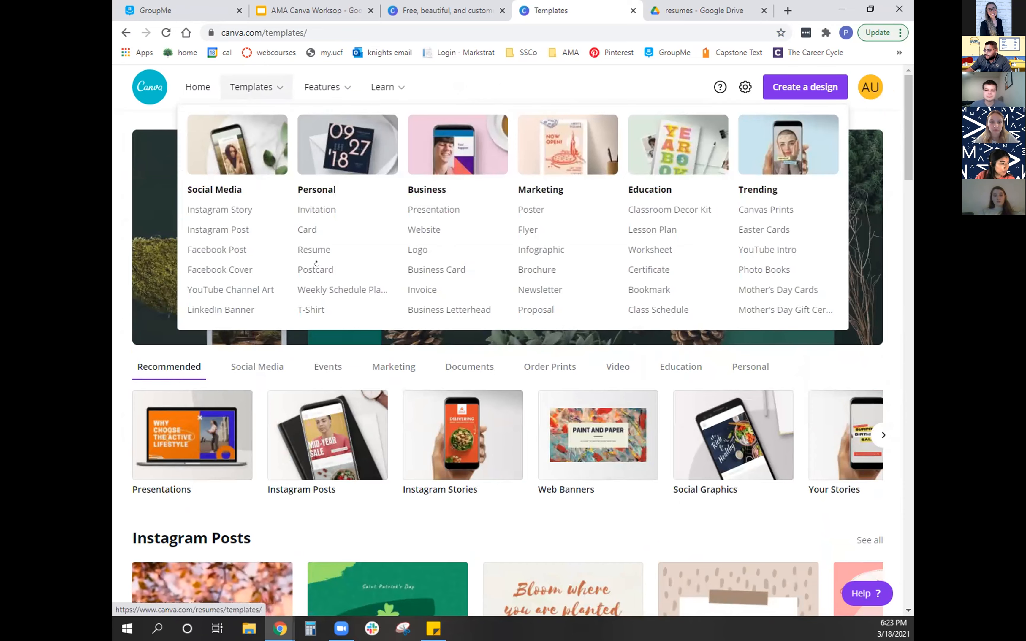
{"action": "left_click", "coordinate": [314, 251]}
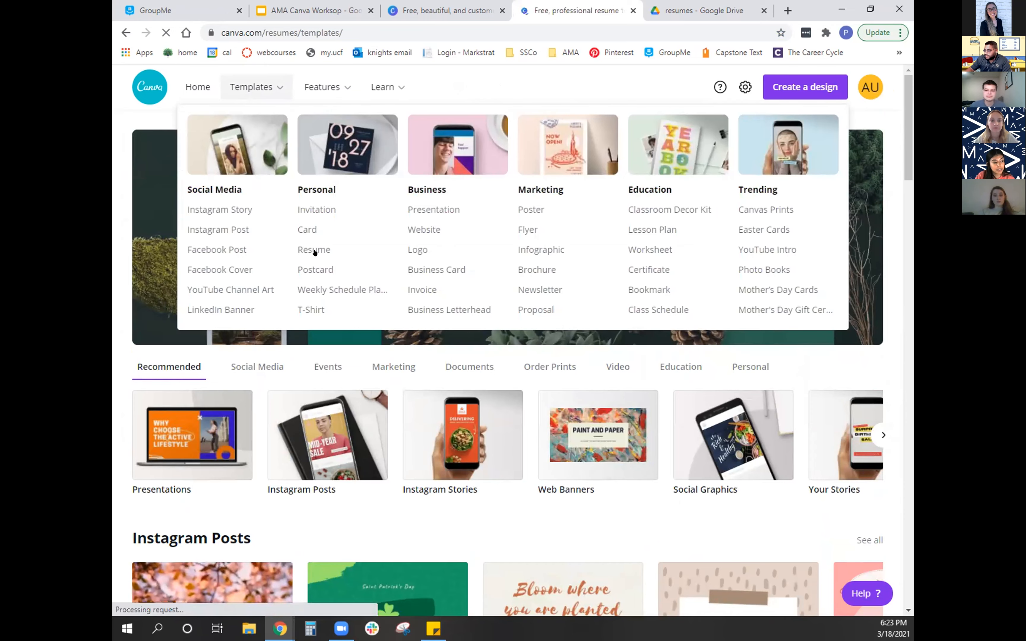
- Look over the professional resume templates and narrow them to the Creative style
{"action": "scroll", "coordinate": [350, 213], "scroll_direction": "down", "scroll_amount": 4}
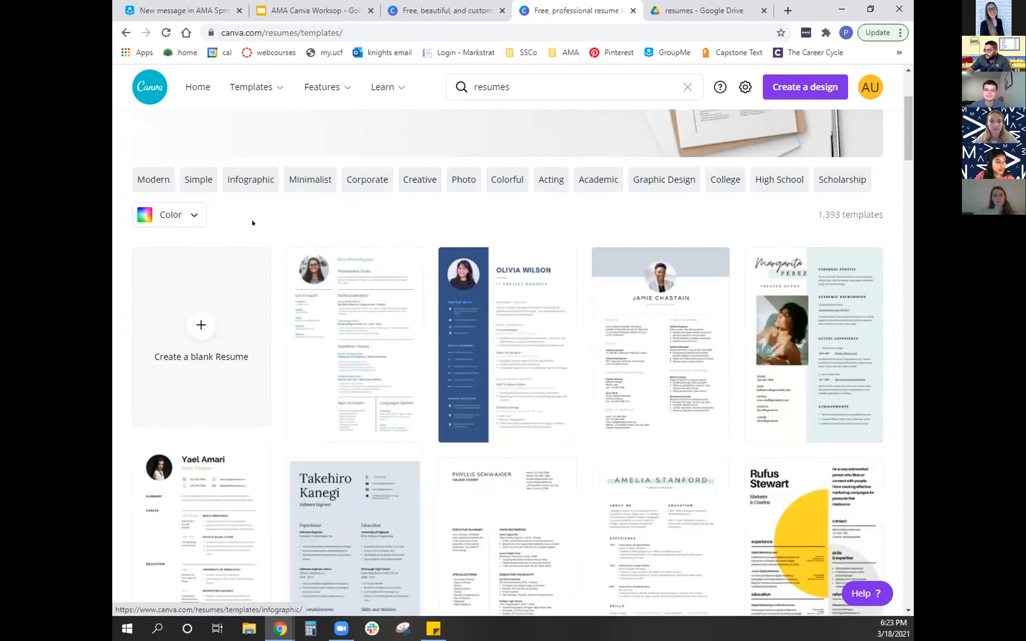
{"action": "scroll", "coordinate": [486, 336], "scroll_direction": "down", "scroll_amount": 5}
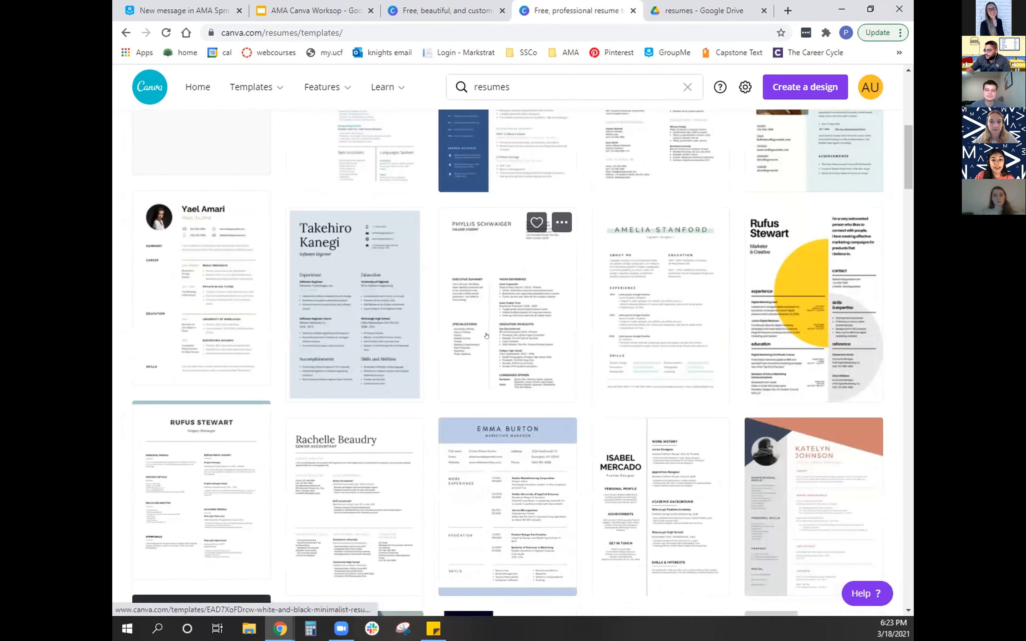
{"action": "scroll", "coordinate": [487, 335], "scroll_direction": "up", "scroll_amount": 8}
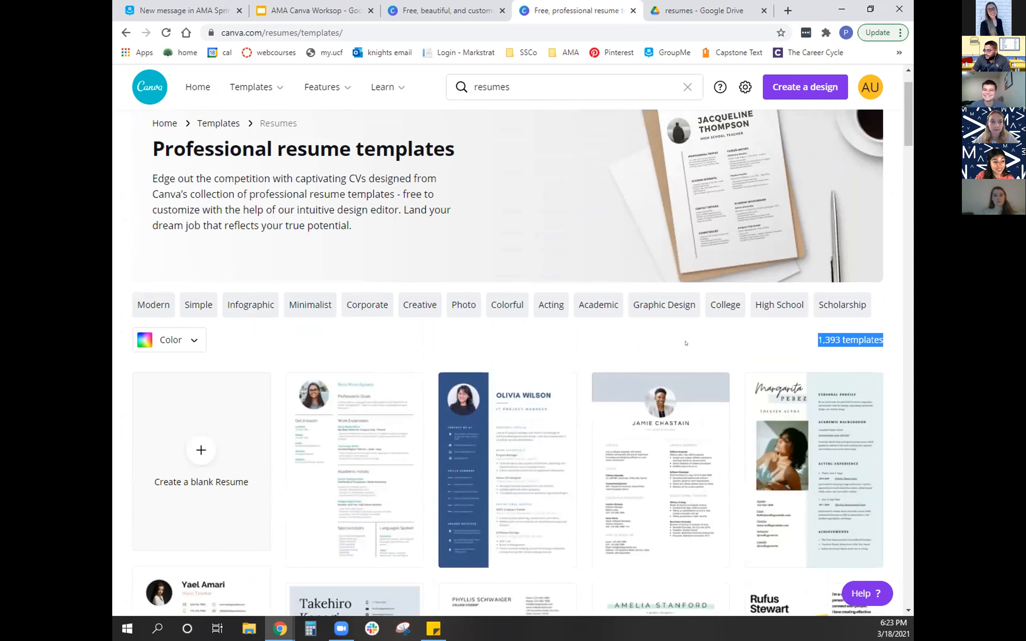
{"action": "left_click", "coordinate": [507, 325]}
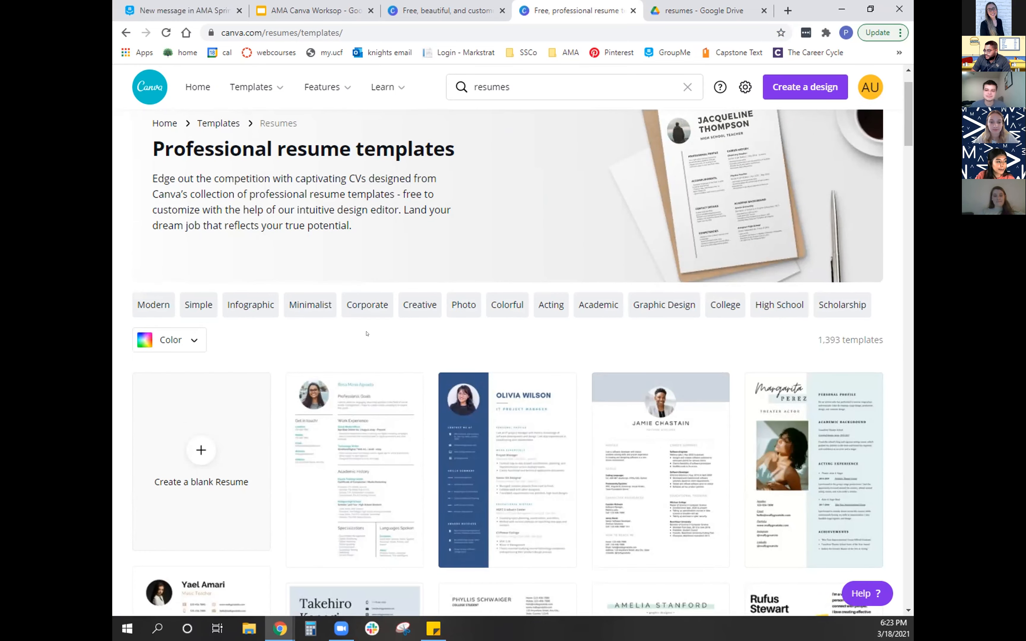
{"action": "left_click", "coordinate": [406, 304]}
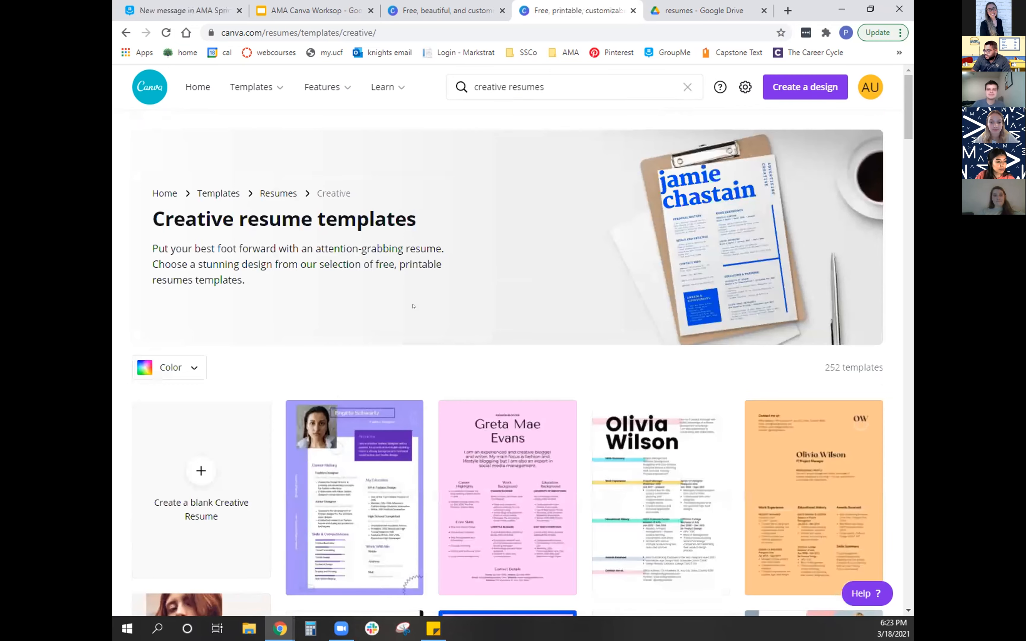
- Find the pastel yellow and pink sidebar painter artist template among the creative resumes and open it as a new design
{"action": "scroll", "coordinate": [413, 306], "scroll_direction": "down", "scroll_amount": 5}
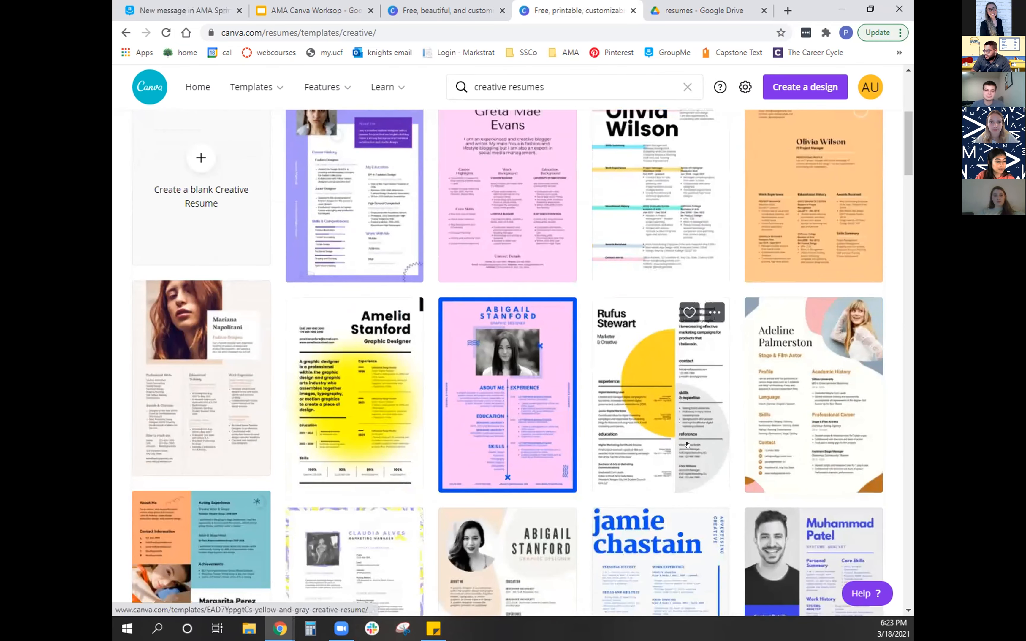
{"action": "scroll", "coordinate": [746, 434], "scroll_direction": "down", "scroll_amount": 3}
{"action": "scroll", "coordinate": [477, 274], "scroll_direction": "down", "scroll_amount": 1}
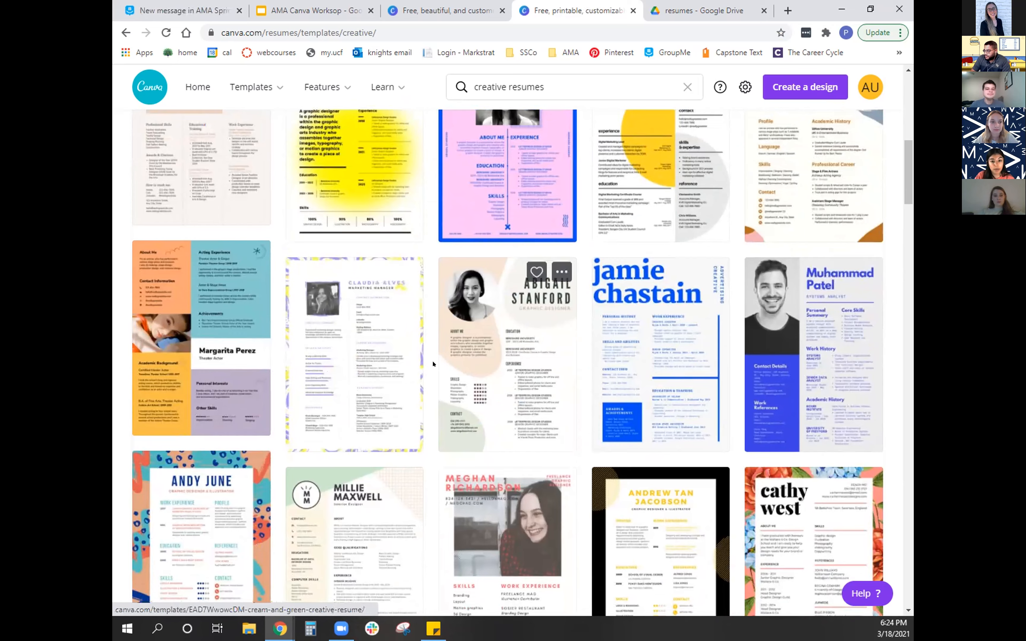
{"action": "scroll", "coordinate": [743, 424], "scroll_direction": "down", "scroll_amount": 1}
{"action": "scroll", "coordinate": [744, 424], "scroll_direction": "down", "scroll_amount": 5}
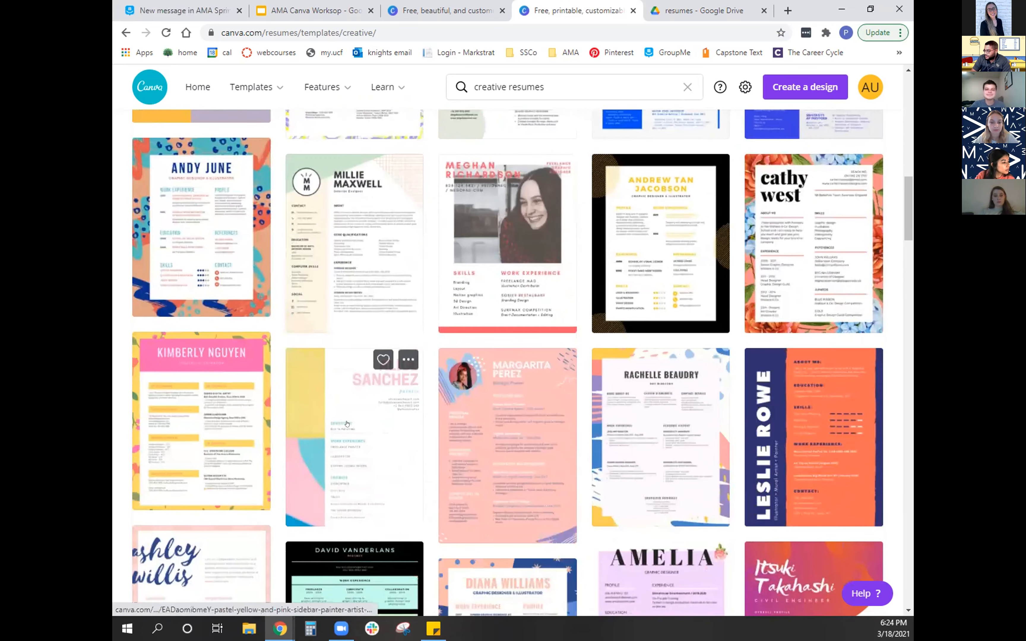
{"action": "scroll", "coordinate": [686, 445], "scroll_direction": "down", "scroll_amount": 3}
{"action": "left_click", "coordinate": [404, 304]}
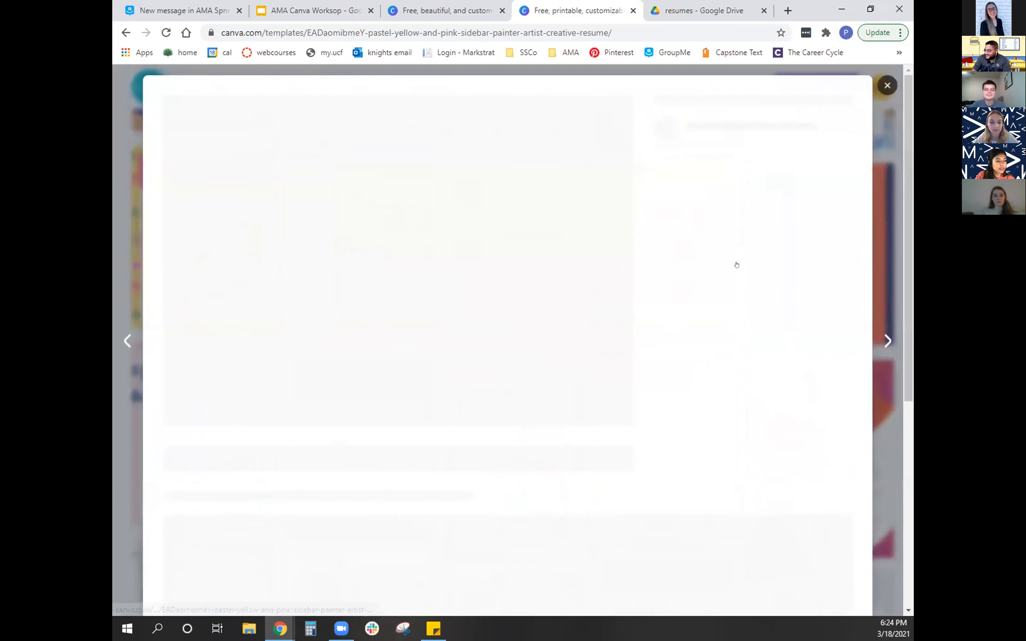
{"action": "left_click", "coordinate": [729, 203]}
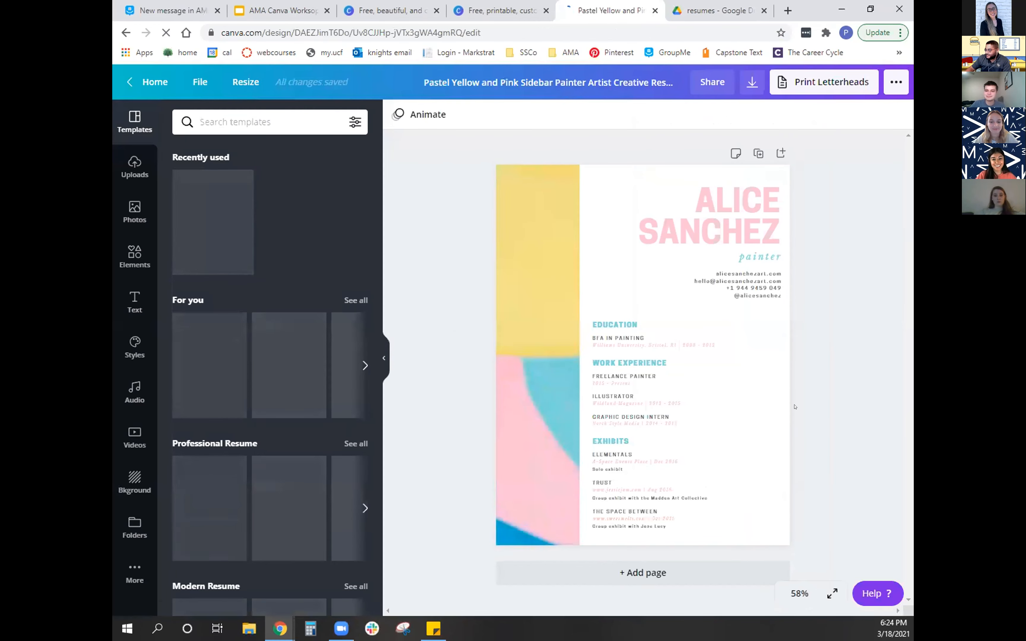
- Replace the sample name in the resume's heading with the resume owner's full name
{"action": "left_click", "coordinate": [716, 204]}
{"action": "left_click", "coordinate": [716, 205]}
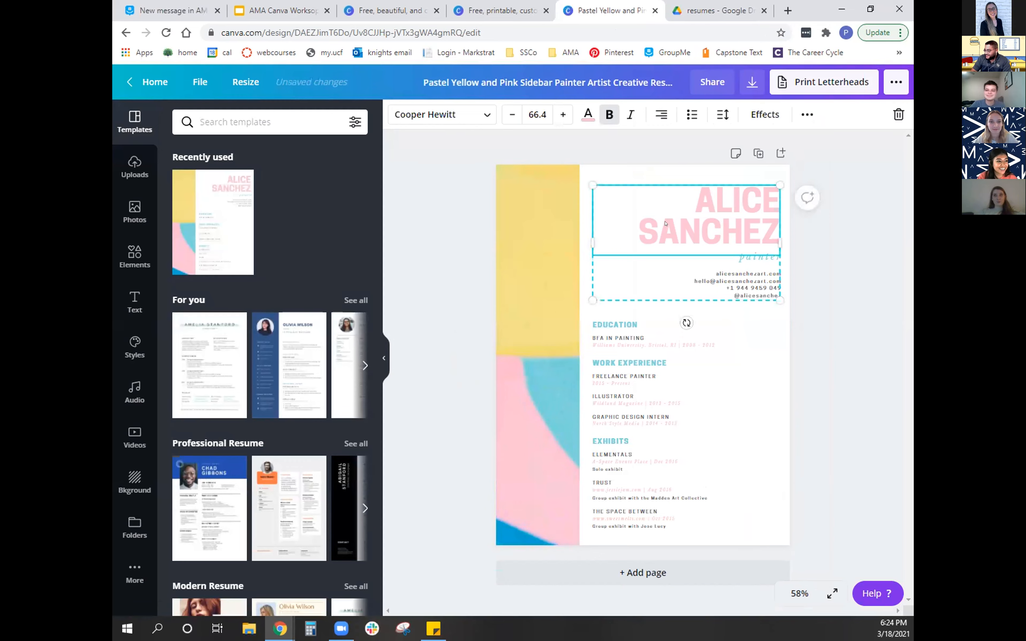
{"action": "left_click", "coordinate": [689, 216]}
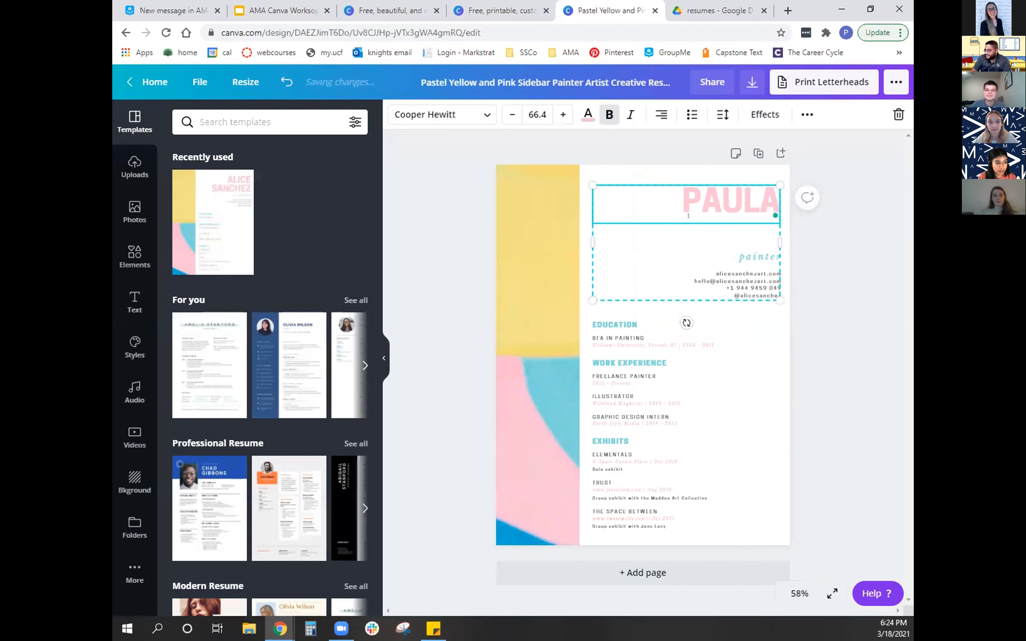
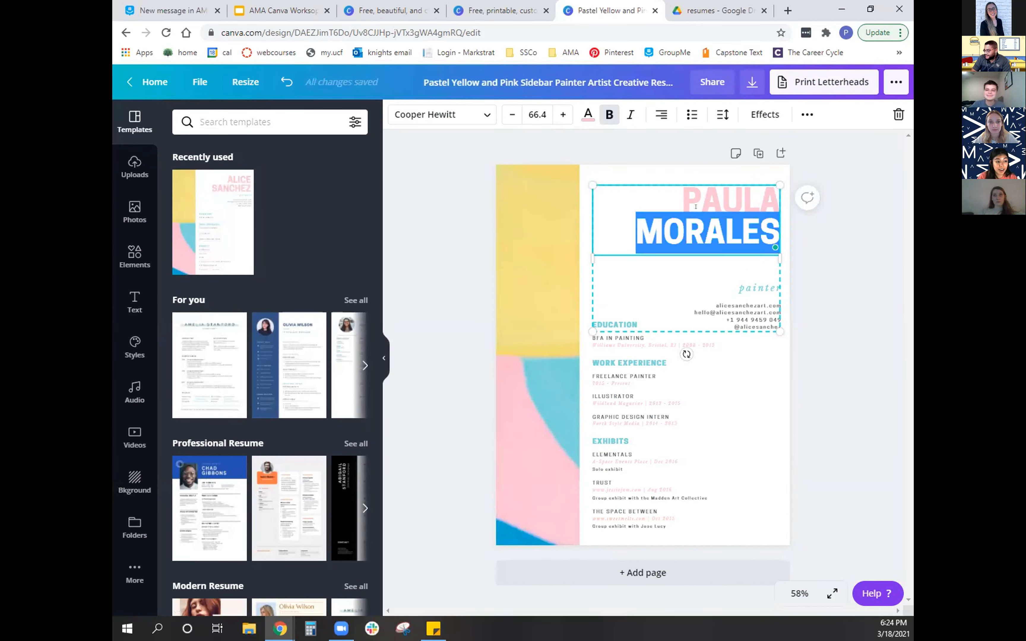
- Recolor the full name in the resume's heading to the light turquoise from the default colors
{"action": "left_click_drag", "start_coordinate": [677, 204], "coordinate": [749, 225]}
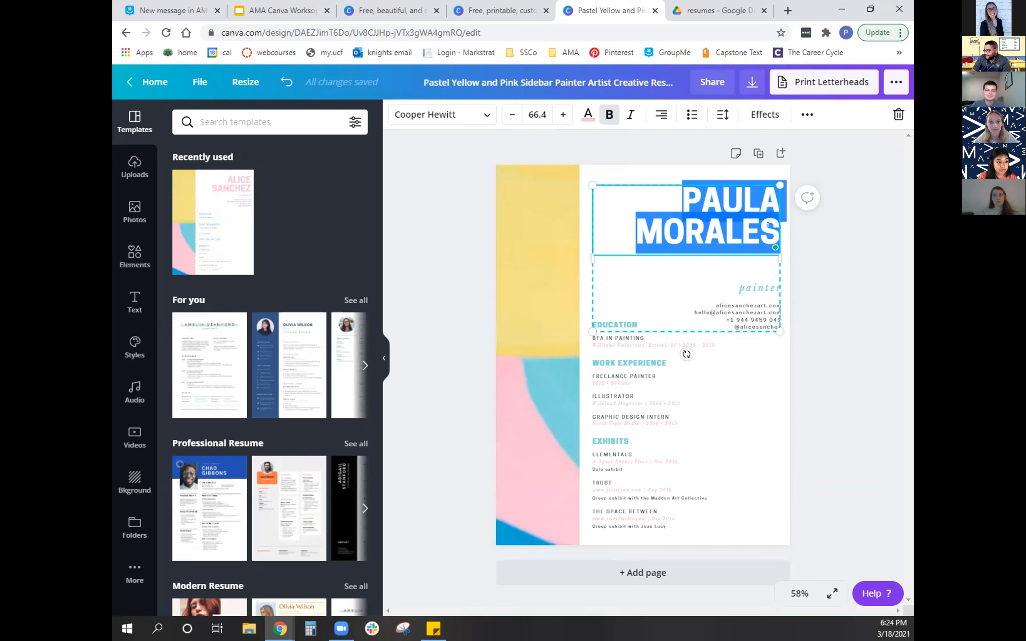
{"action": "left_click", "coordinate": [587, 114]}
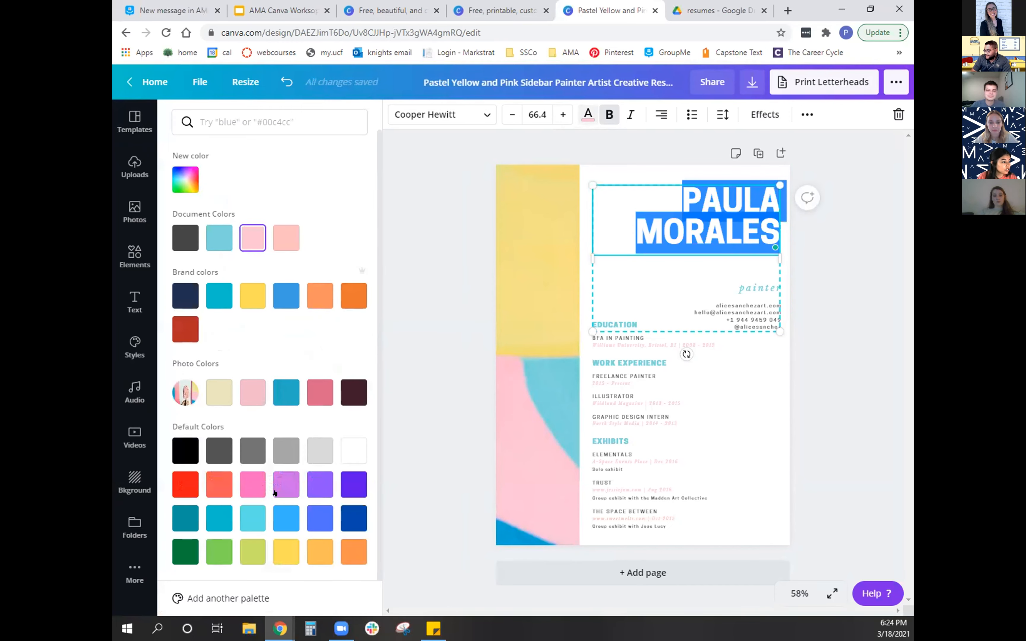
{"action": "left_click", "coordinate": [246, 516]}
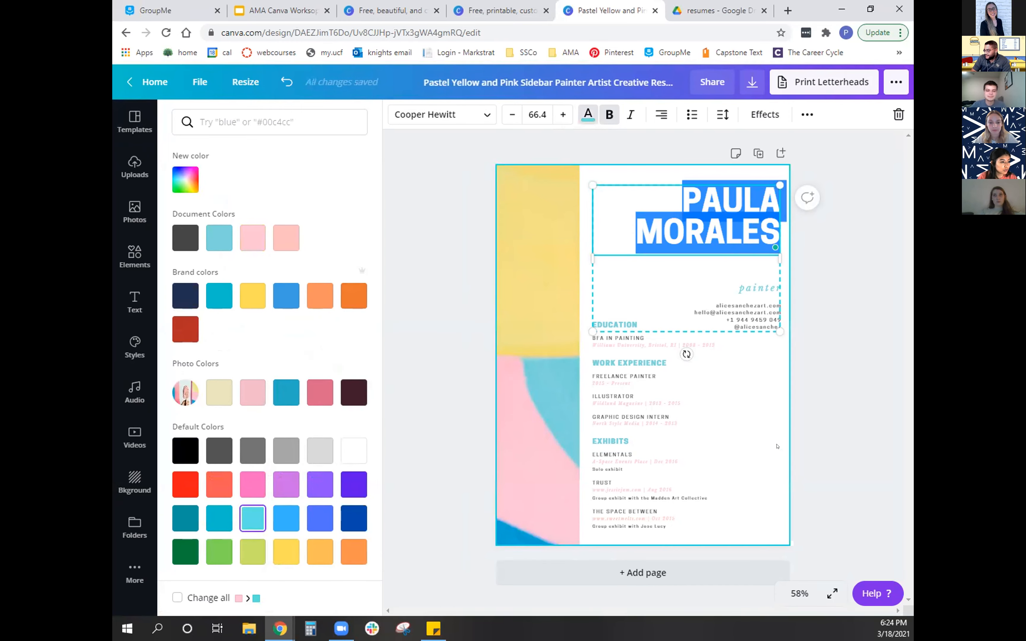
{"action": "left_click", "coordinate": [764, 403]}
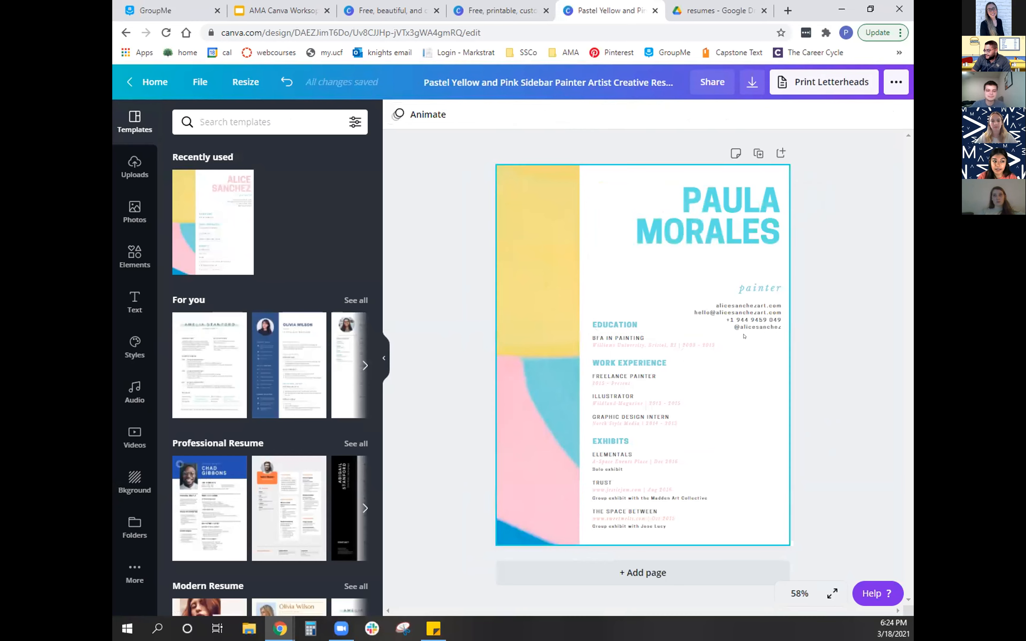
- Select the resume's header group containing the name, job title and contact details
{"action": "left_click", "coordinate": [606, 329]}
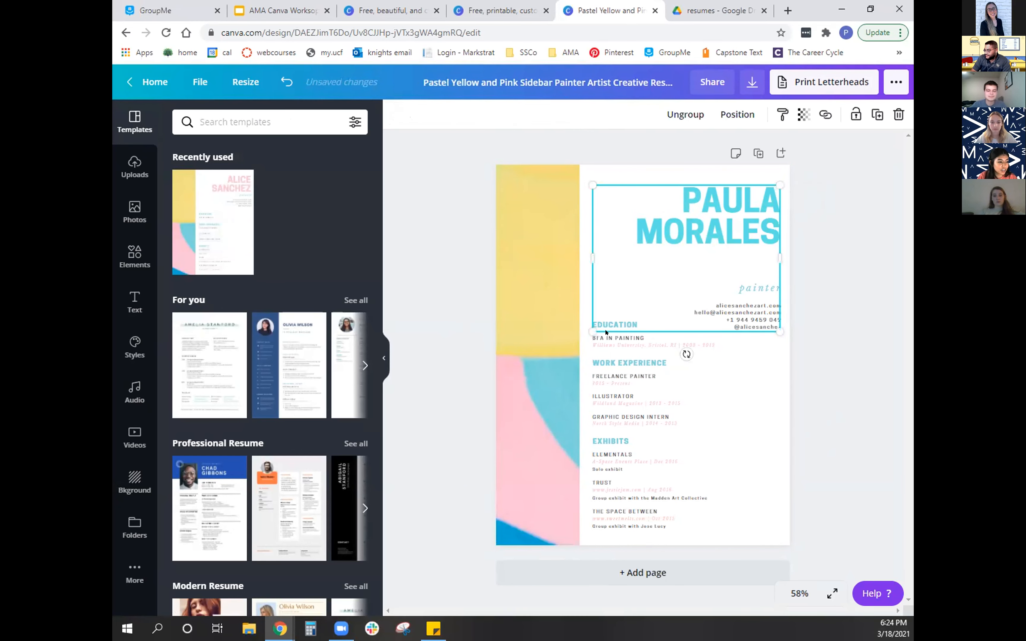
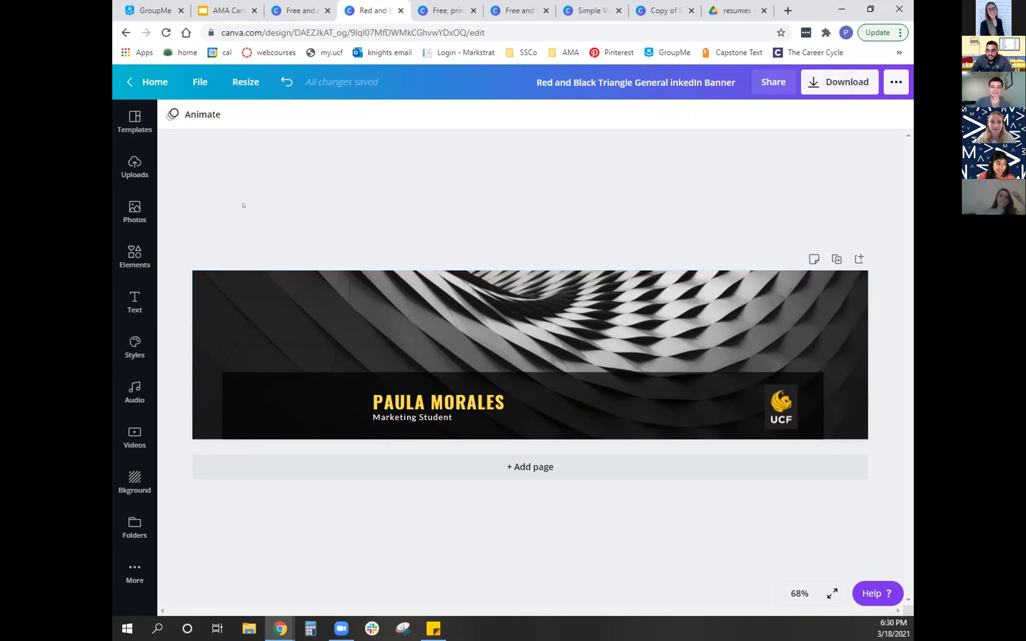
- Apply the Fade page animation to the LinkedIn banner
{"action": "left_click", "coordinate": [336, 293]}
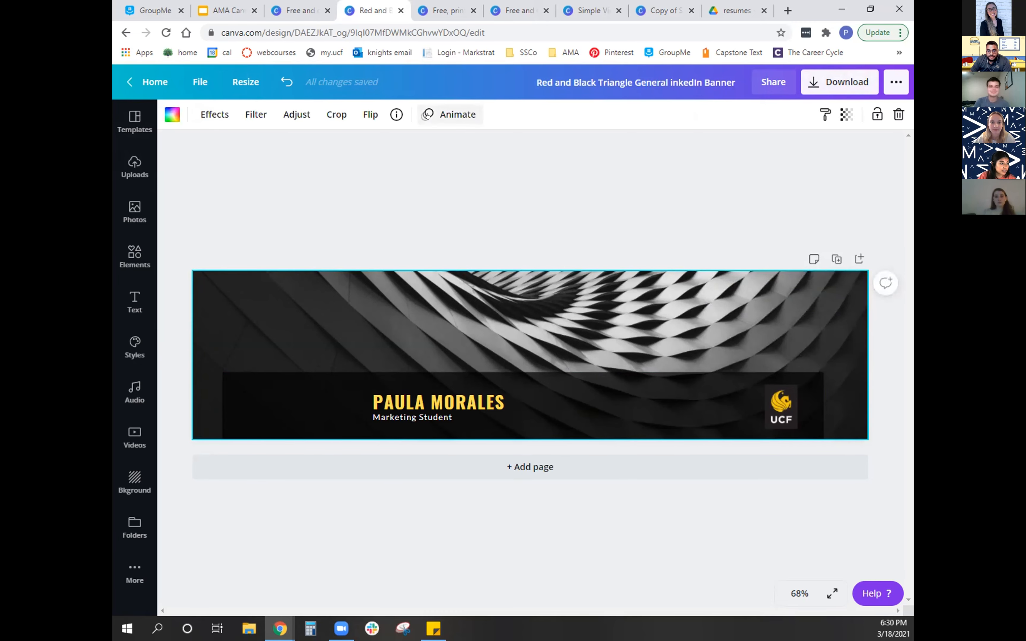
{"action": "left_click", "coordinate": [451, 114]}
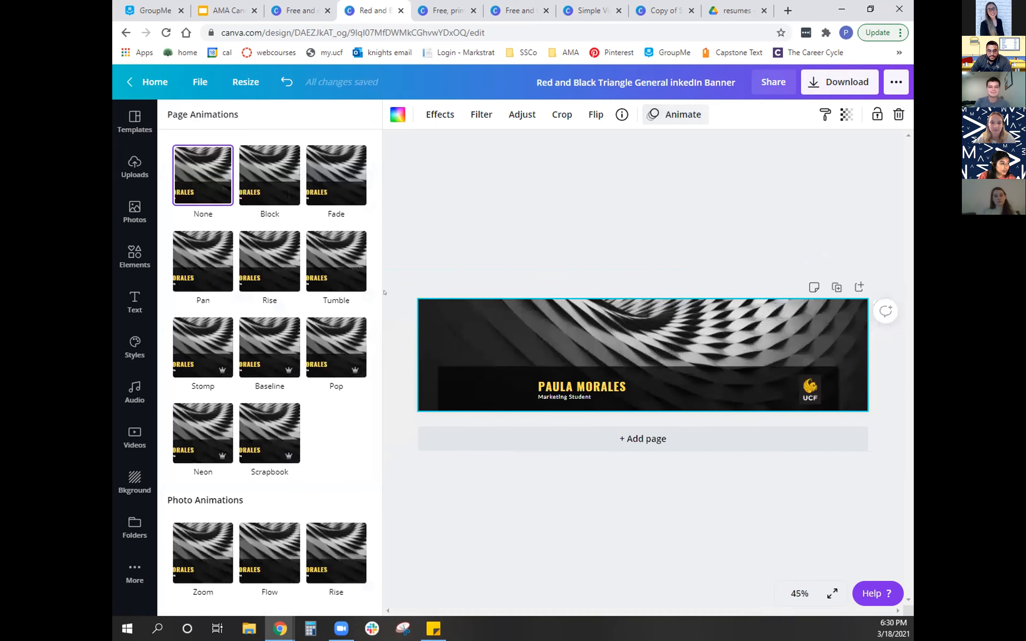
{"action": "left_click", "coordinate": [336, 175]}
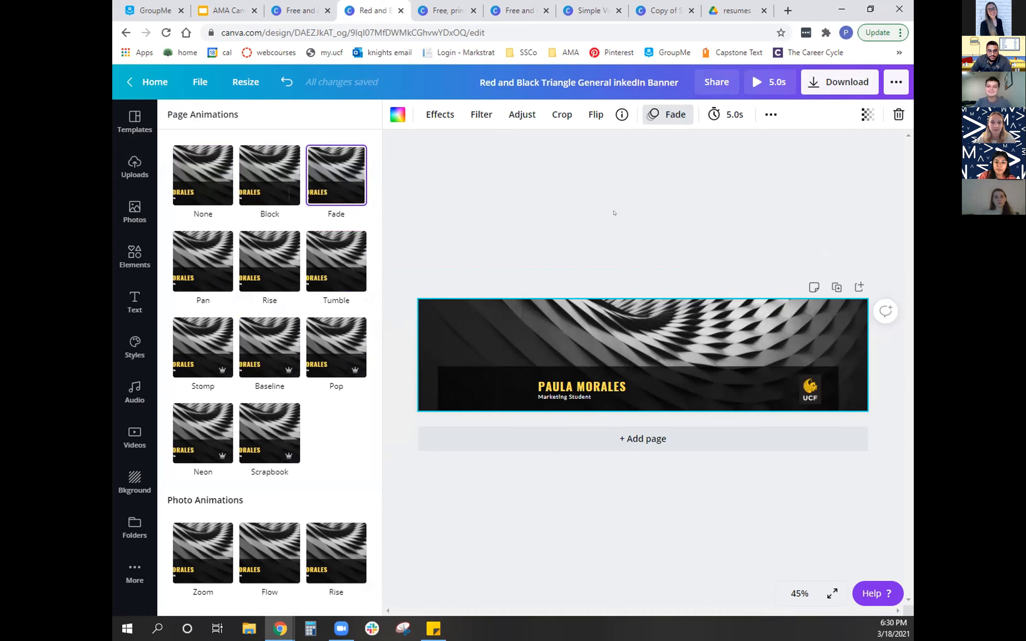
- Review the download file types for the animated banner, including GIF, keeping MP4 Video as the choice
{"action": "left_click", "coordinate": [816, 84]}
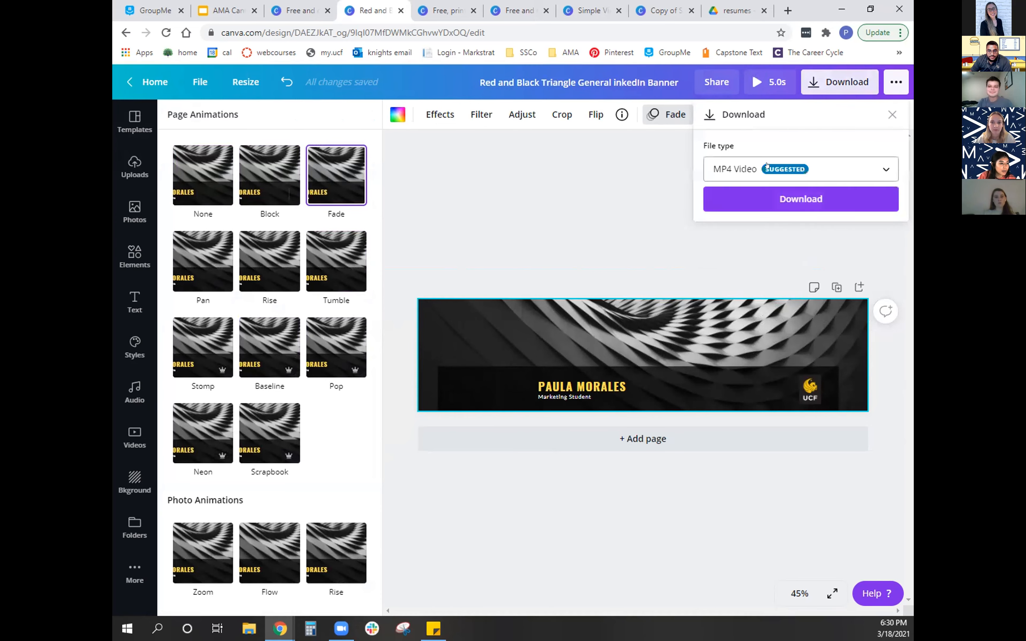
{"action": "left_click", "coordinate": [789, 169]}
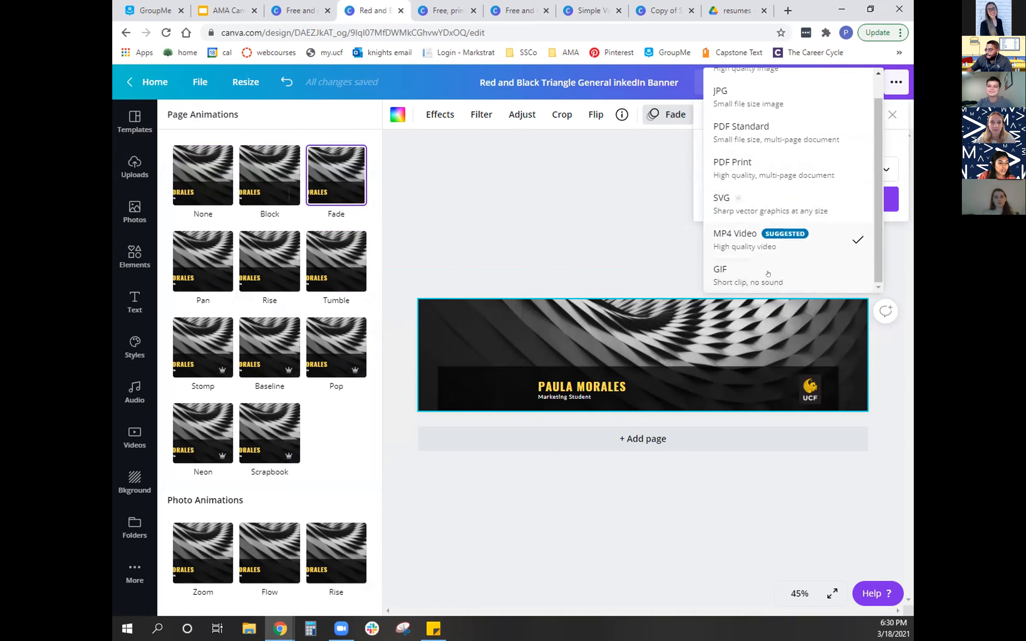
{"action": "left_click", "coordinate": [727, 254]}
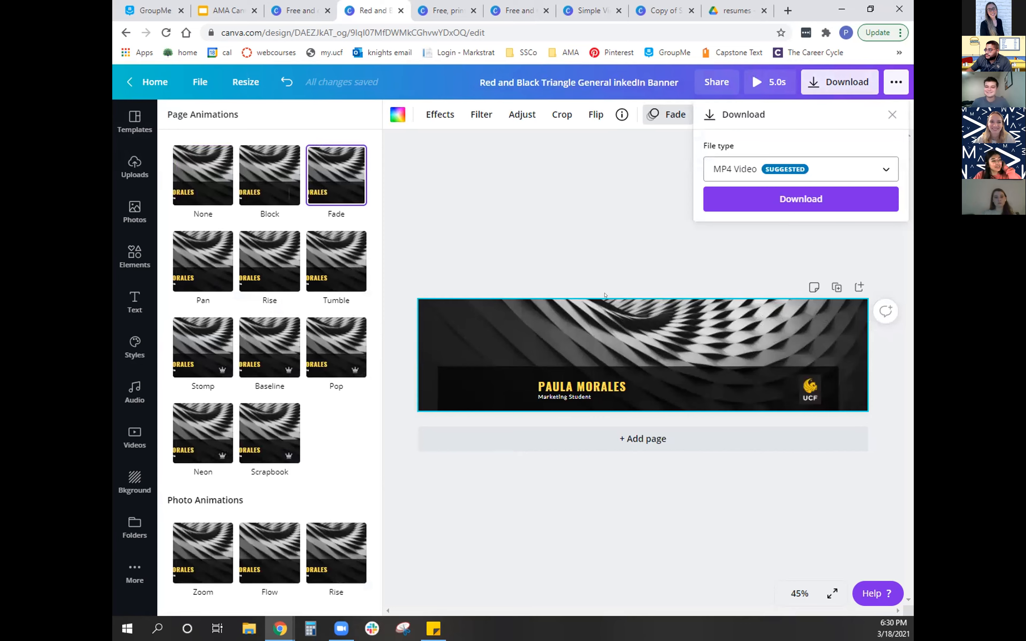
- Try the Pop, Baseline, Stomp, Neon and Scrapbook page animations on the banner, settling on Pan
{"action": "left_click", "coordinate": [335, 348]}
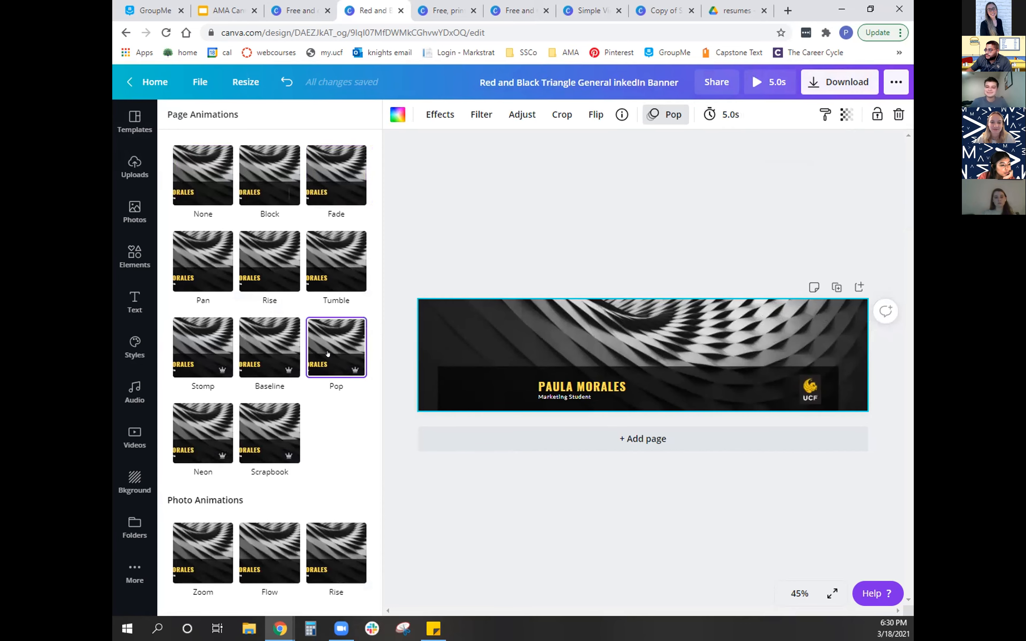
{"action": "left_click", "coordinate": [268, 354]}
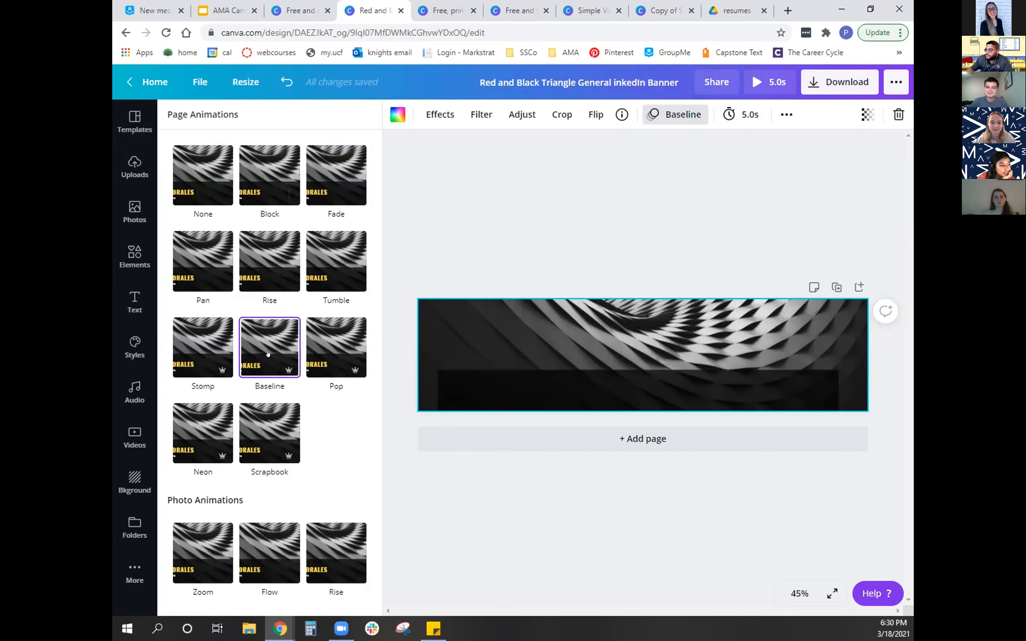
{"action": "left_click", "coordinate": [216, 354]}
{"action": "left_click", "coordinate": [207, 446]}
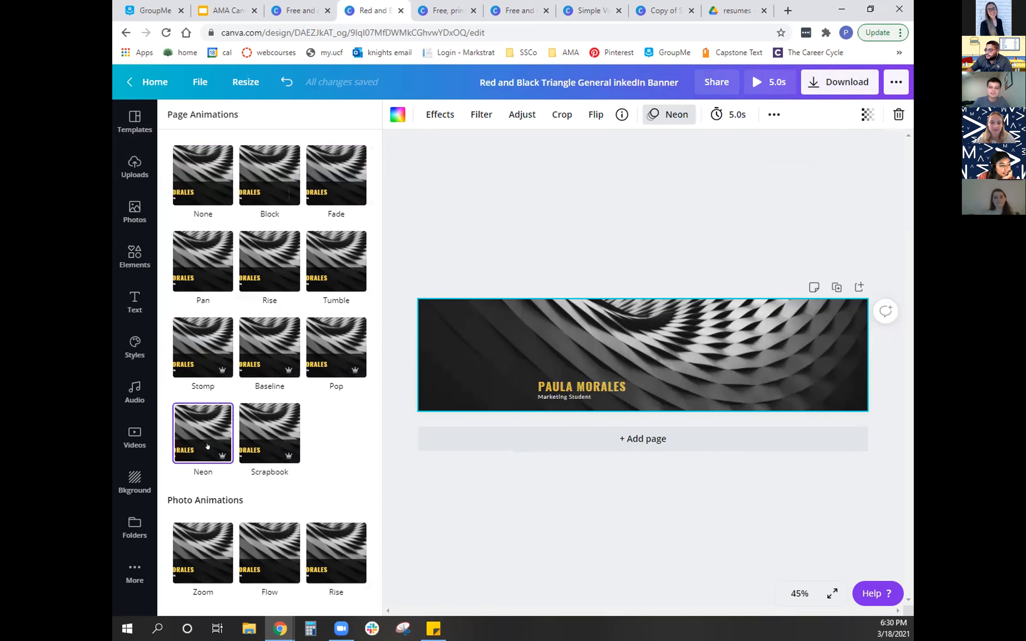
{"action": "left_click", "coordinate": [268, 444]}
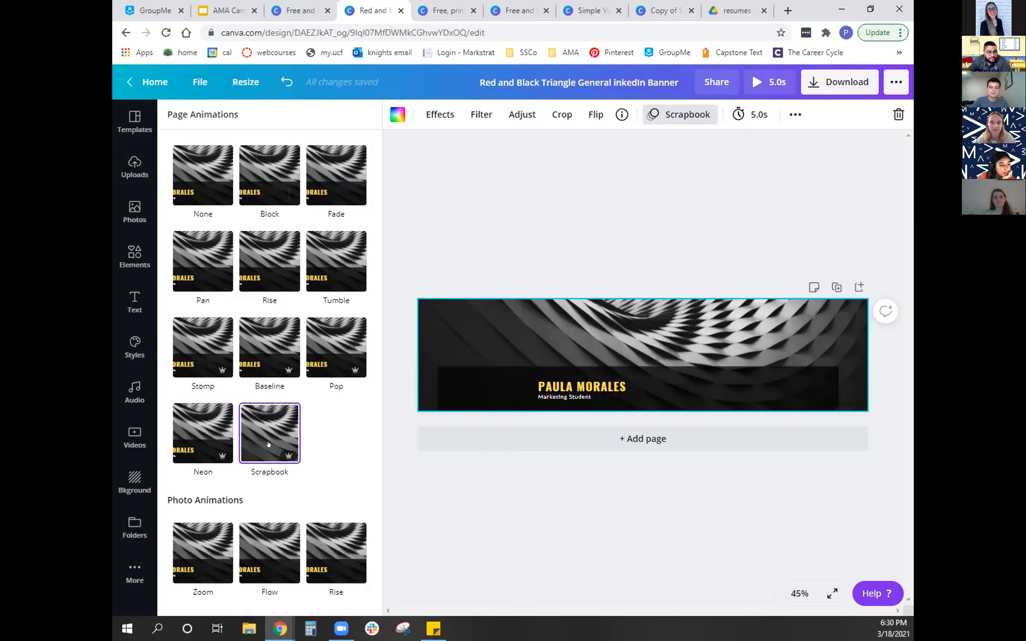
{"action": "left_click", "coordinate": [198, 243]}
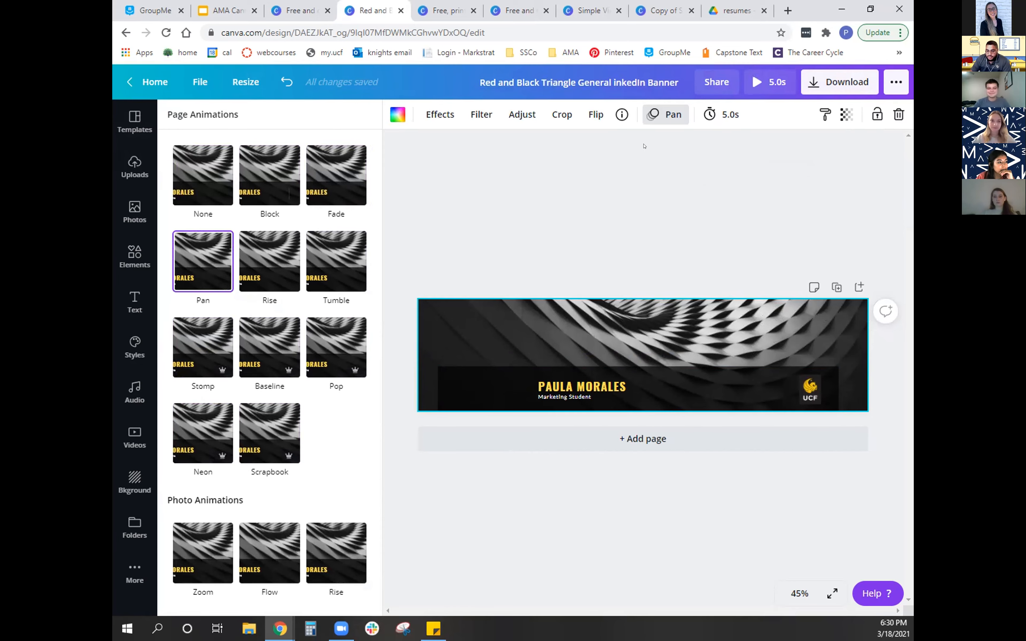
{"action": "left_click", "coordinate": [665, 114]}
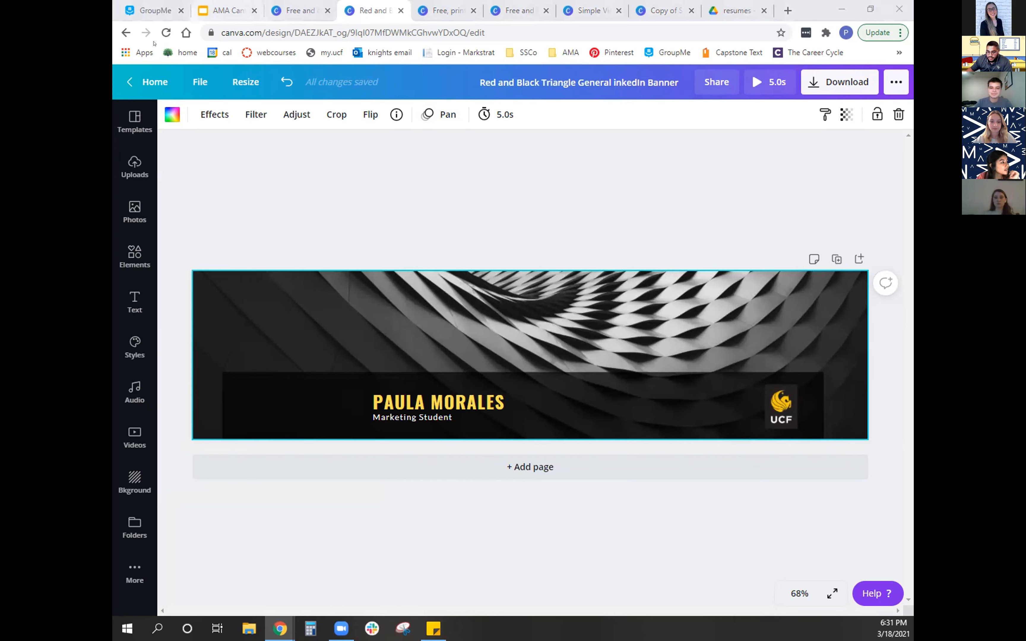
- Go back to the Canva home page and open the Brand Kit to view its logos, colors and fonts
{"action": "left_click", "coordinate": [299, 10]}
{"action": "left_click", "coordinate": [886, 86]}
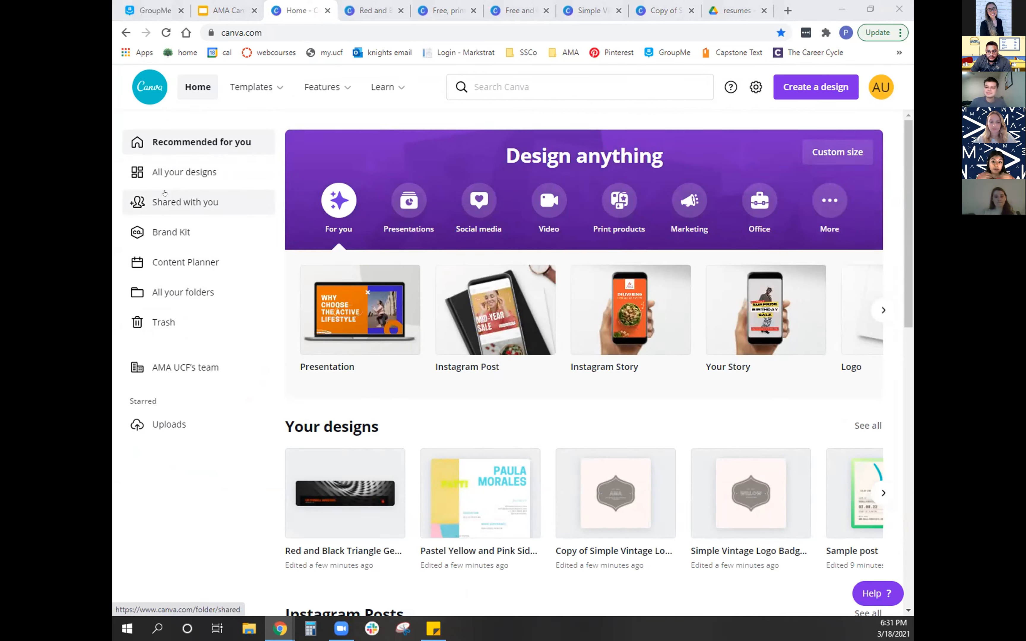
{"action": "left_click", "coordinate": [174, 233]}
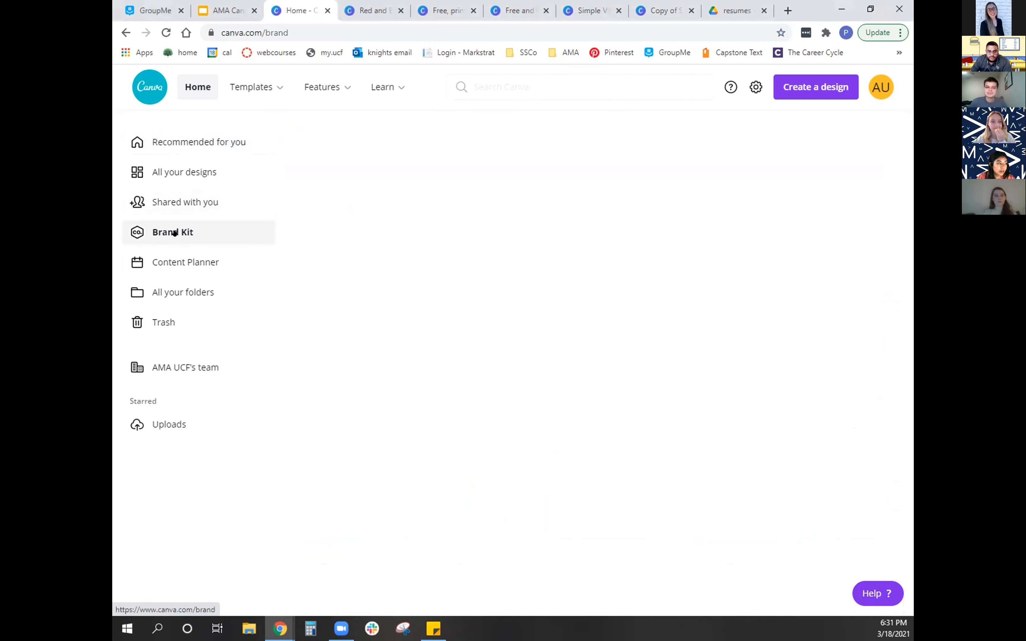
{"action": "scroll", "coordinate": [564, 253], "scroll_direction": "down", "scroll_amount": 1}
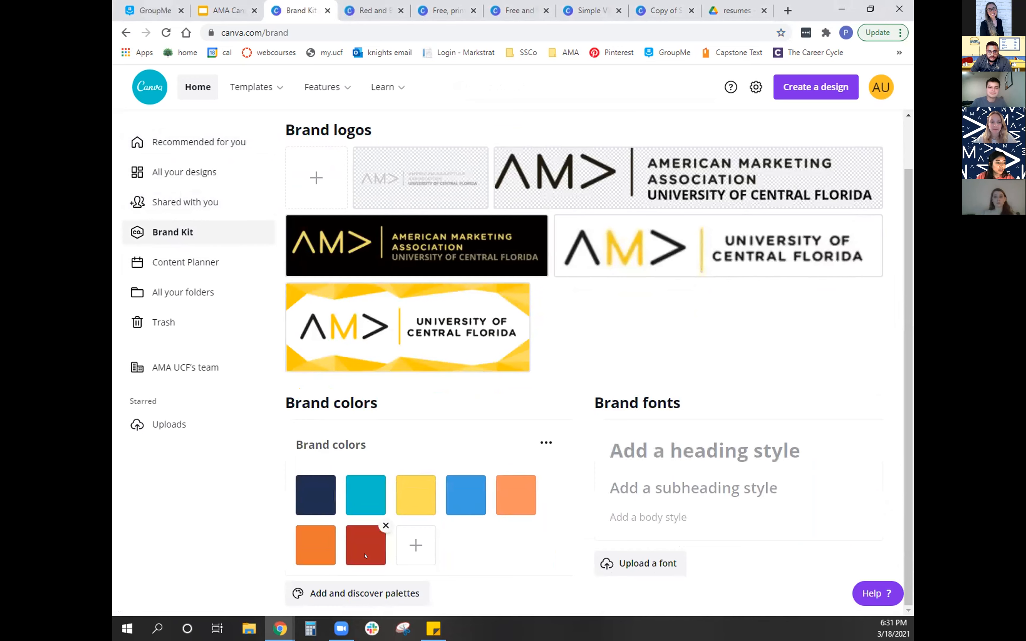
- Browse the suggested color palettes that can be added to the brand colors
{"action": "left_click", "coordinate": [346, 595]}
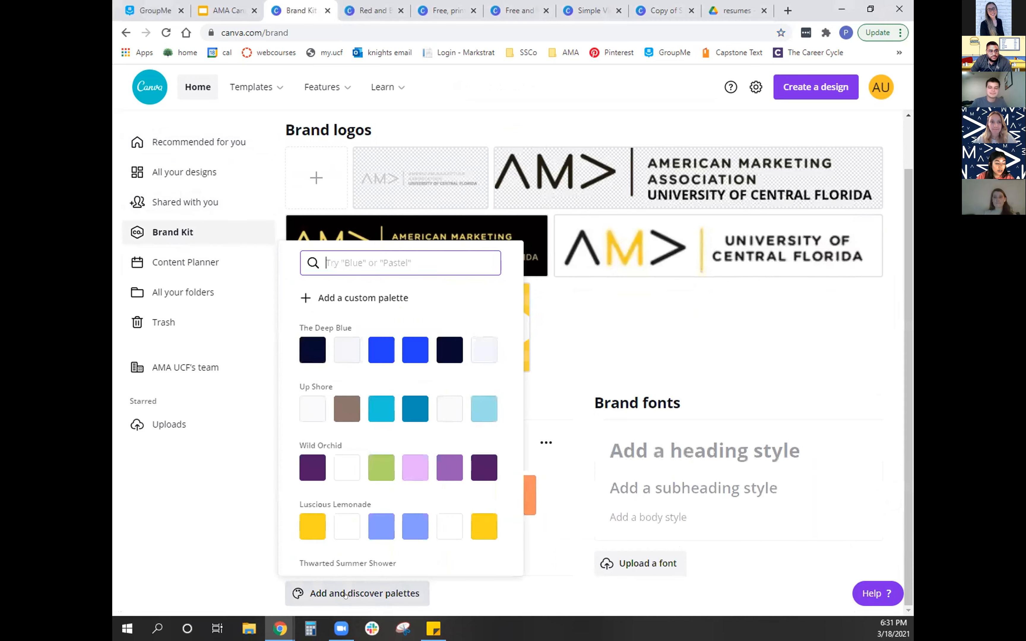
{"action": "scroll", "coordinate": [395, 464], "scroll_direction": "down", "scroll_amount": 5}
{"action": "scroll", "coordinate": [396, 465], "scroll_direction": "up", "scroll_amount": 5}
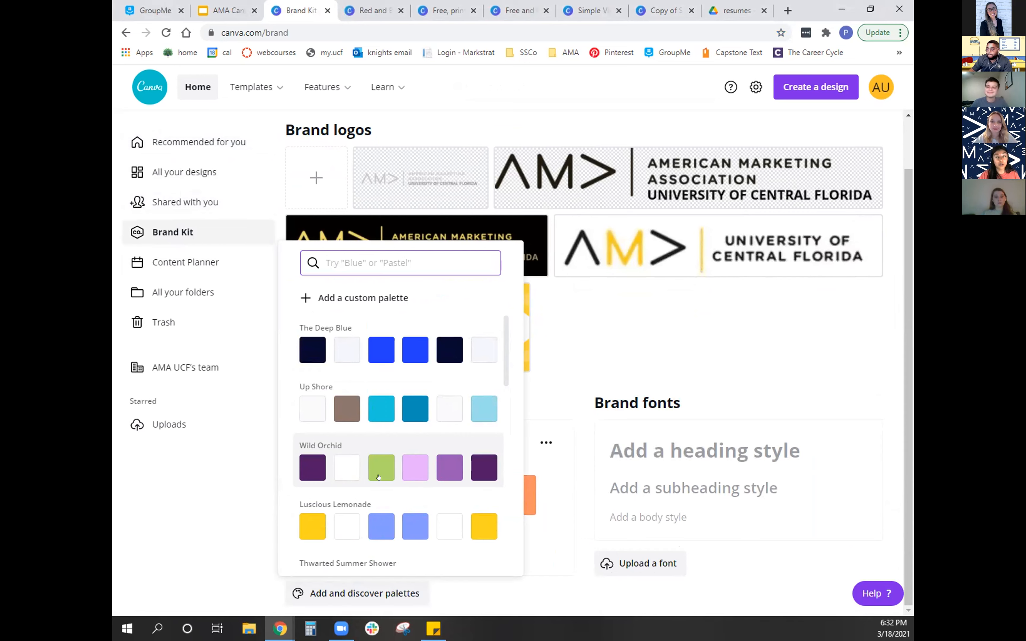
{"action": "scroll", "coordinate": [379, 477], "scroll_direction": "down", "scroll_amount": 3}
{"action": "scroll", "coordinate": [379, 477], "scroll_direction": "down", "scroll_amount": 9}
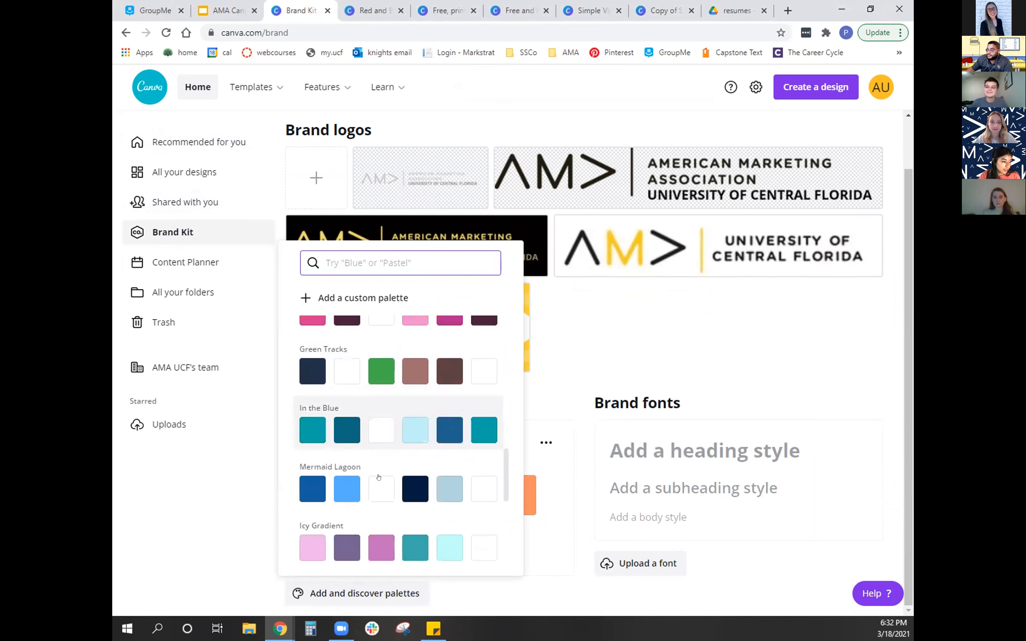
{"action": "scroll", "coordinate": [360, 492], "scroll_direction": "down", "scroll_amount": 9}
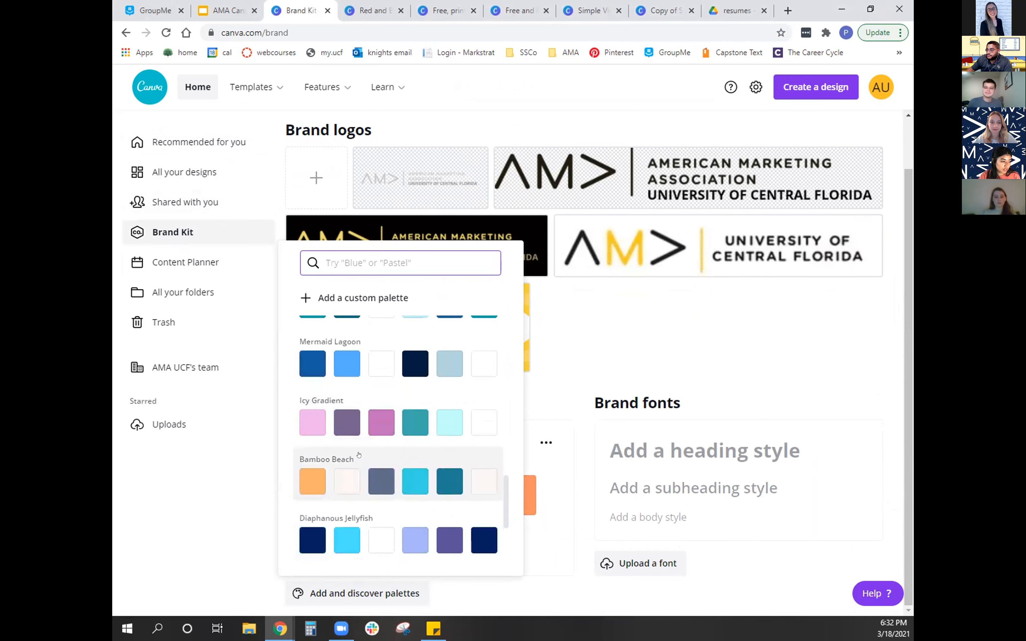
{"action": "scroll", "coordinate": [365, 495], "scroll_direction": "down", "scroll_amount": 8}
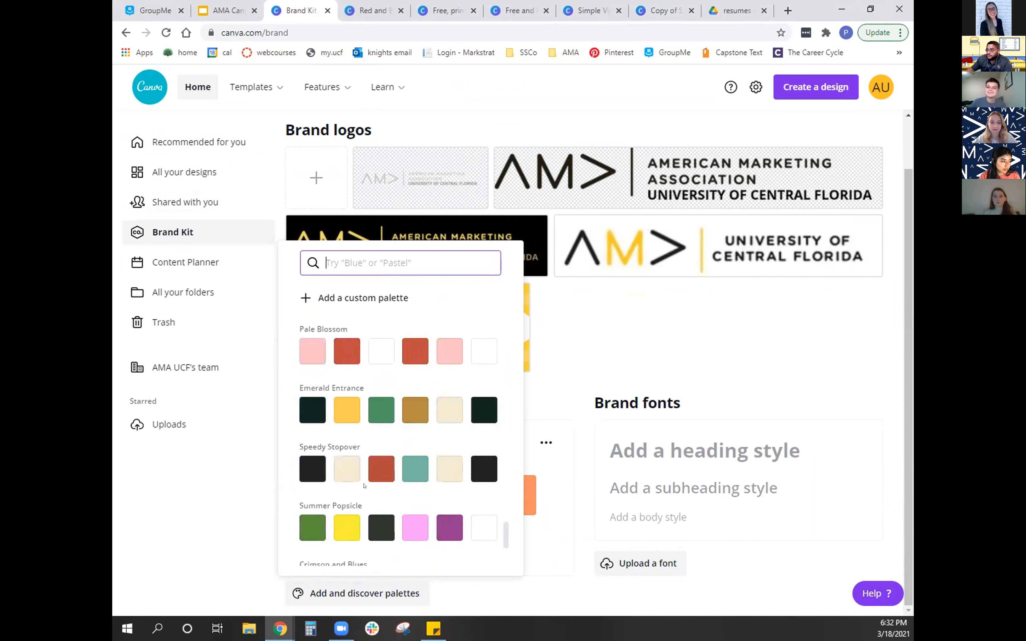
- Search the color palettes for "yellow", look through the matches and close the palette list without adding one
{"action": "left_click", "coordinate": [356, 254]}
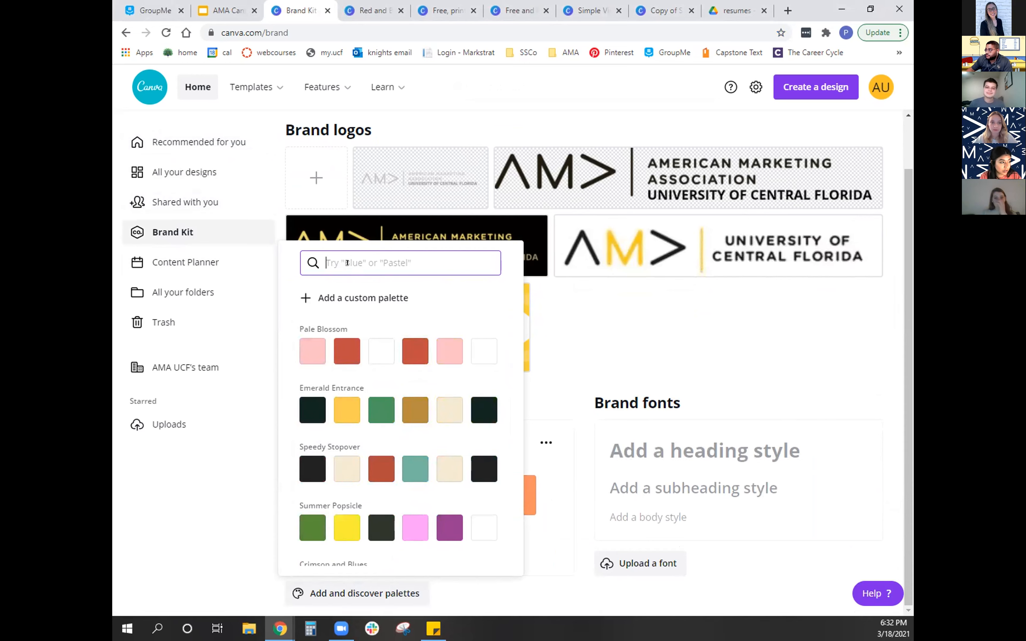
{"action": "type", "text": "el"}
{"action": "key", "text": "BackSpace"}
{"action": "key", "text": "BackSpace"}
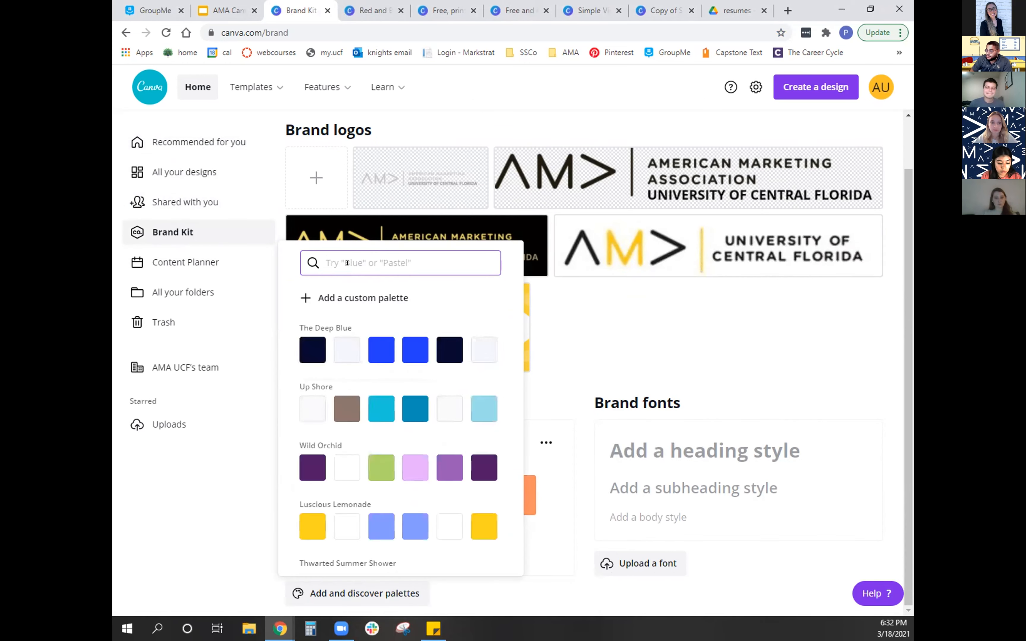
{"action": "type", "text": "yellow"}
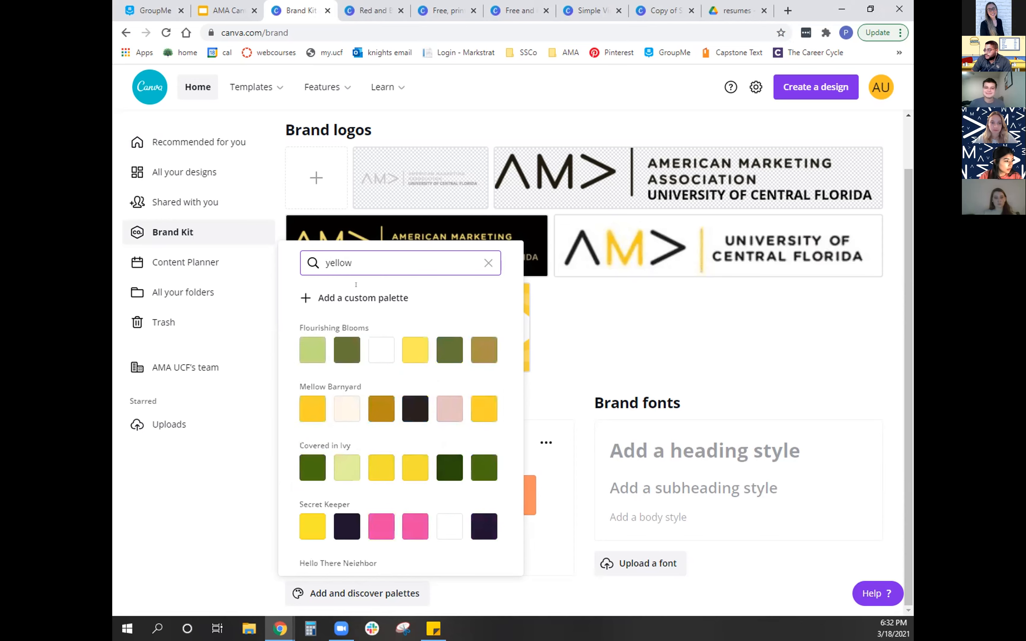
{"action": "scroll", "coordinate": [438, 445], "scroll_direction": "down", "scroll_amount": 5}
{"action": "scroll", "coordinate": [438, 446], "scroll_direction": "up", "scroll_amount": 4}
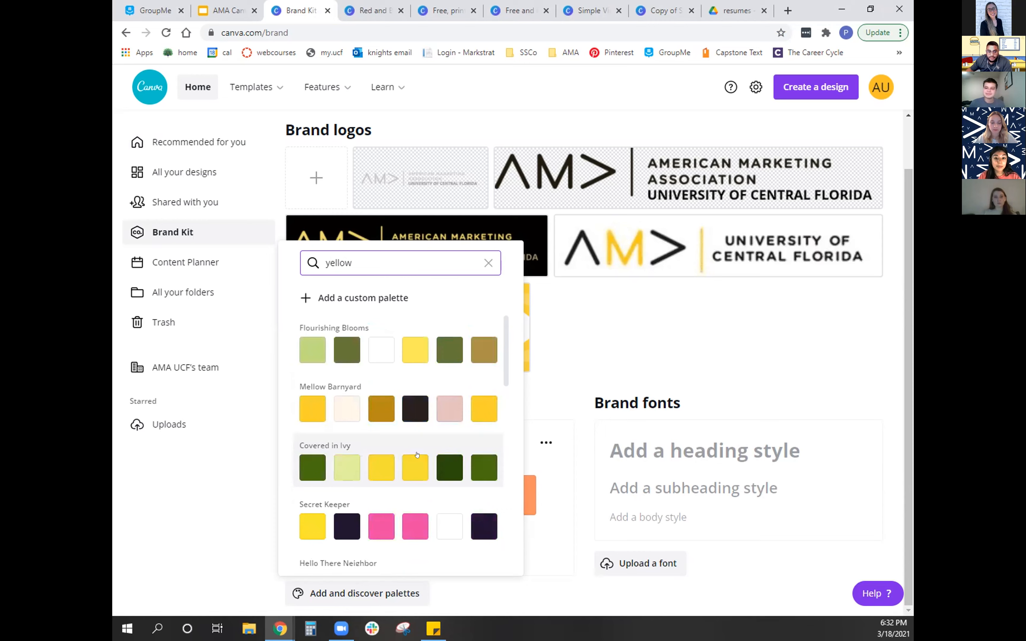
{"action": "scroll", "coordinate": [397, 444], "scroll_direction": "down", "scroll_amount": 1}
{"action": "scroll", "coordinate": [398, 444], "scroll_direction": "down", "scroll_amount": 3}
{"action": "left_click", "coordinate": [622, 314]}
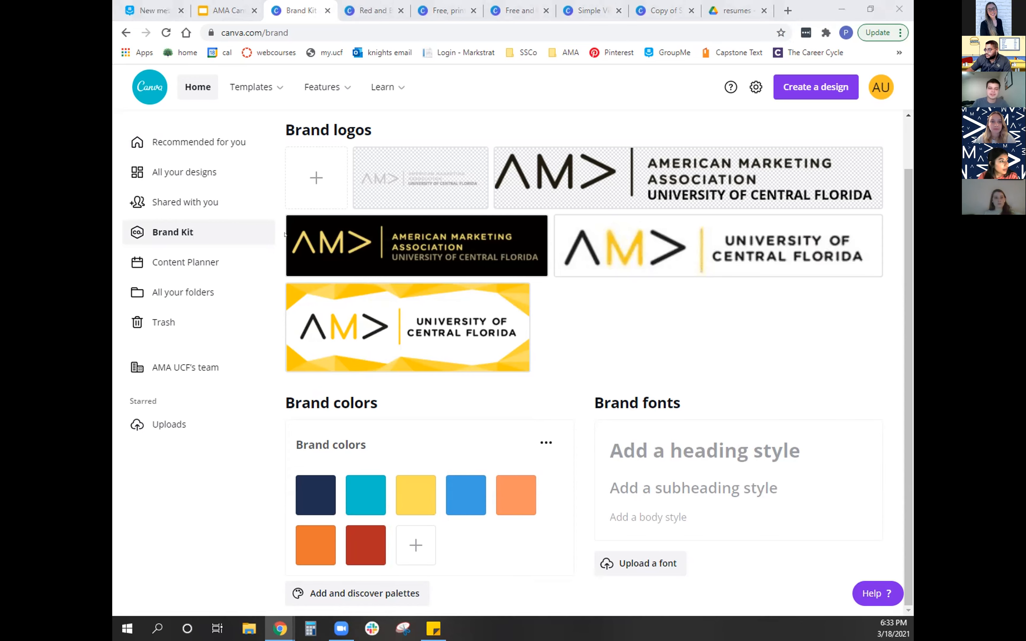
- Open the Content Planner and look over the March 2021 calendar
{"action": "left_click", "coordinate": [188, 260]}
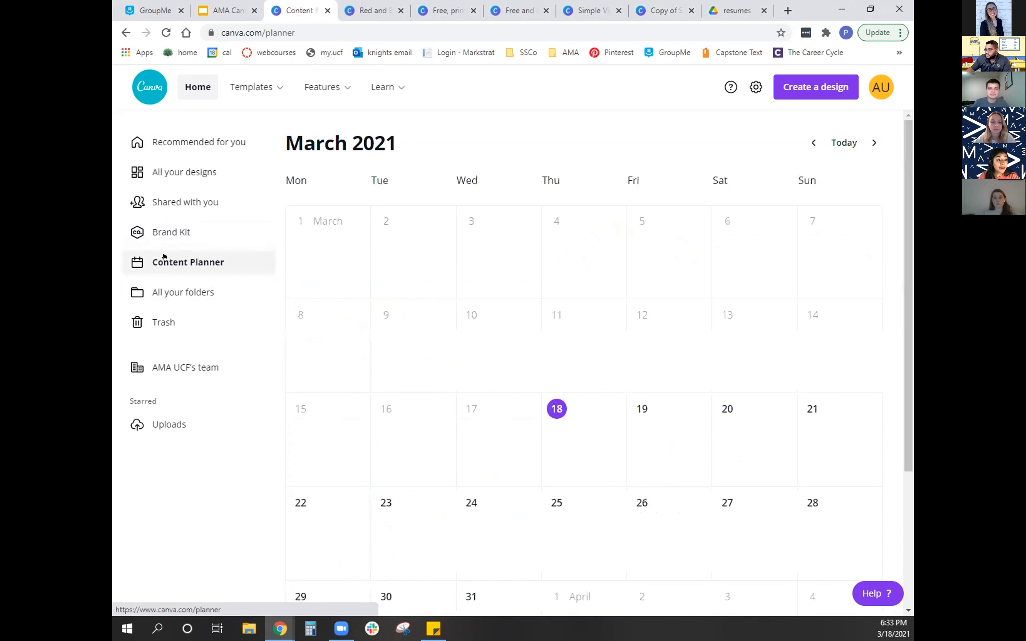
{"action": "scroll", "coordinate": [589, 423], "scroll_direction": "down", "scroll_amount": 4}
{"action": "scroll", "coordinate": [588, 424], "scroll_direction": "up", "scroll_amount": 4}
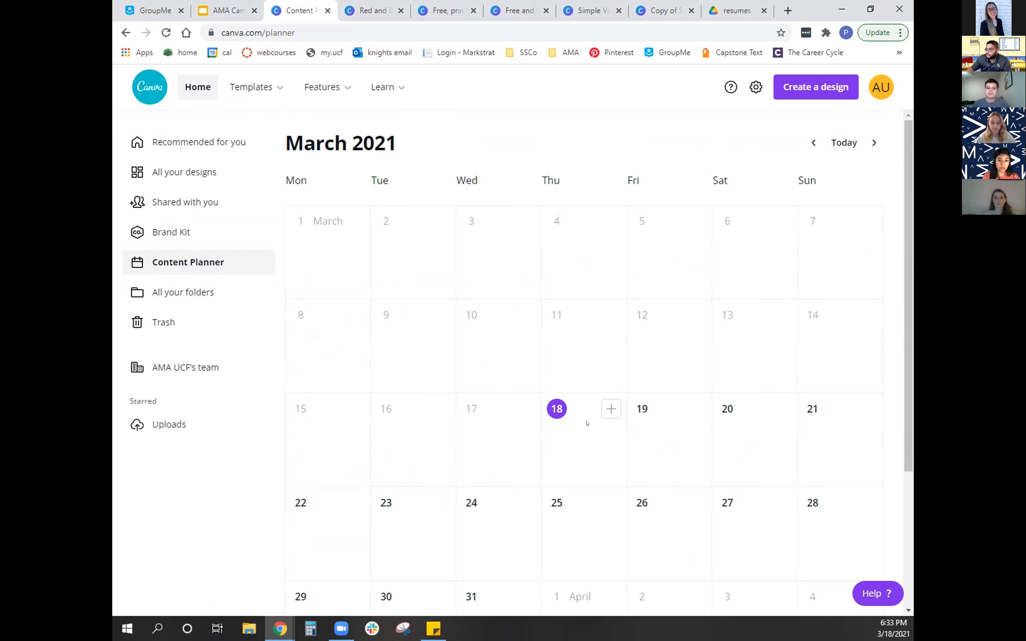
{"action": "scroll", "coordinate": [486, 441], "scroll_direction": "down", "scroll_amount": 4}
{"action": "scroll", "coordinate": [442, 474], "scroll_direction": "up", "scroll_amount": 1}
{"action": "scroll", "coordinate": [443, 474], "scroll_direction": "up", "scroll_amount": 3}
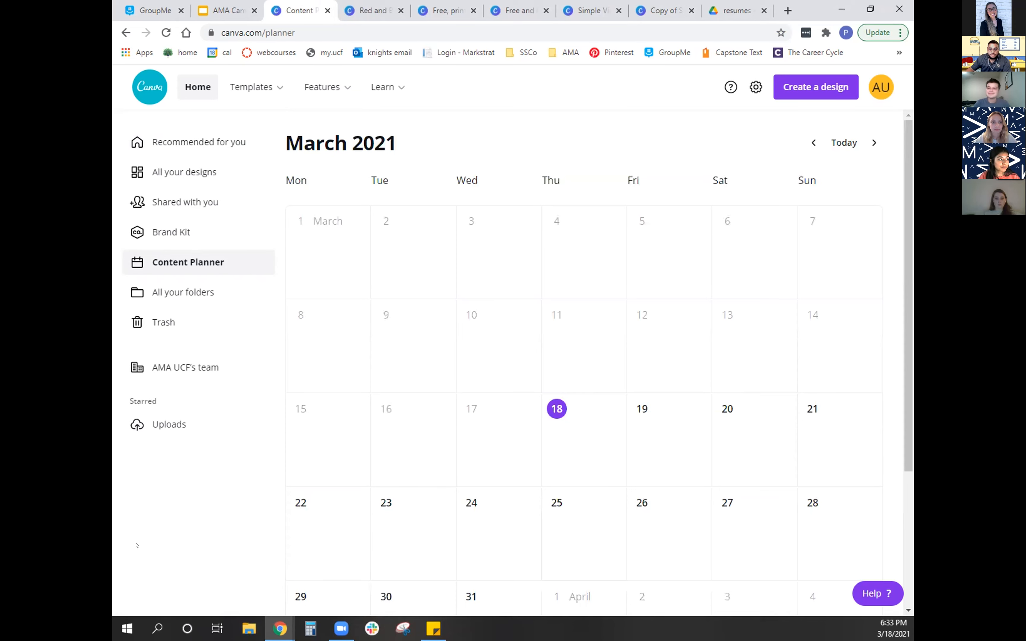
- Add the recent Excel & Productivity 101 poster to March 18 in the planner and show the platforms it can be scheduled to
{"action": "scroll", "coordinate": [556, 504], "scroll_direction": "down", "scroll_amount": 4}
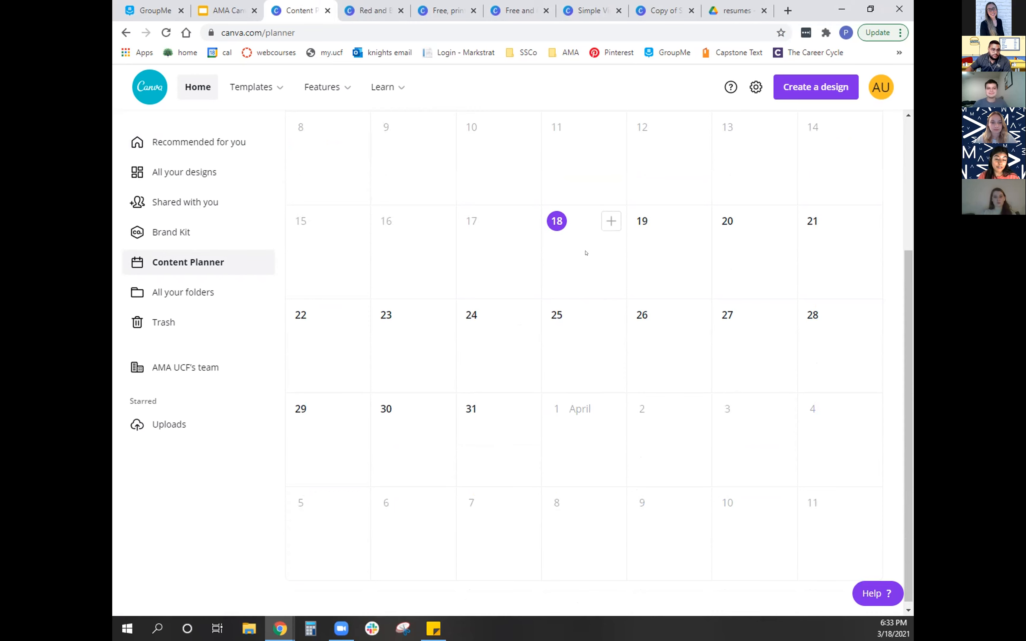
{"action": "left_click", "coordinate": [608, 221]}
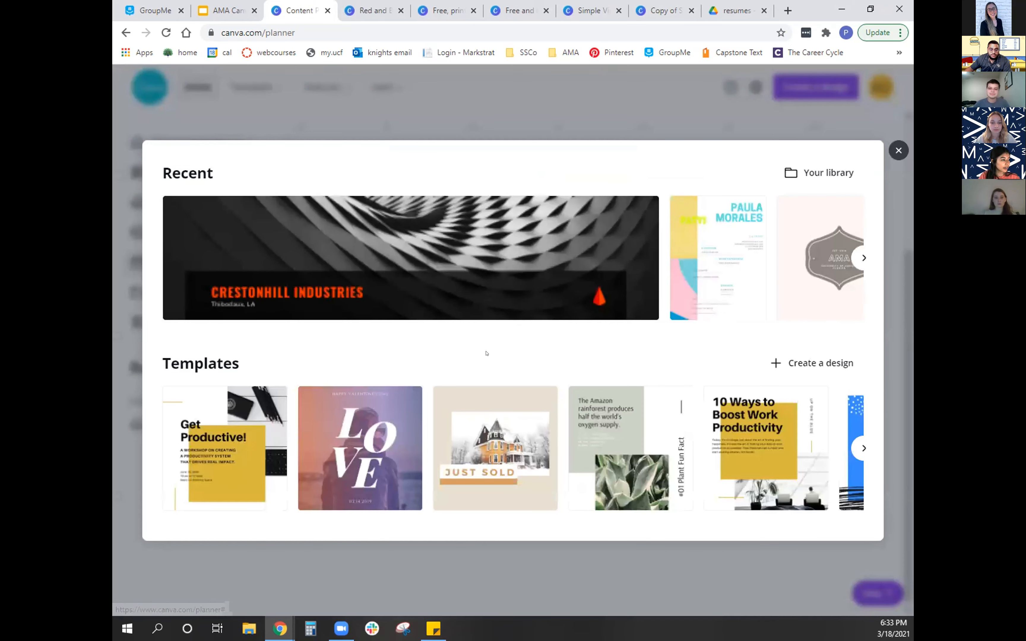
{"action": "left_click", "coordinate": [863, 257]}
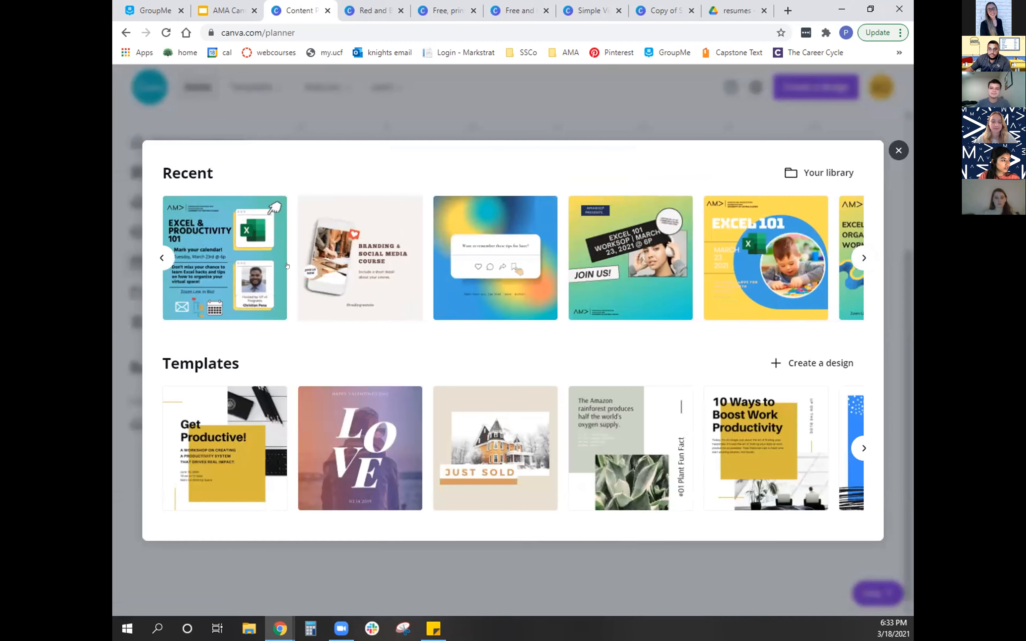
{"action": "left_click", "coordinate": [252, 255]}
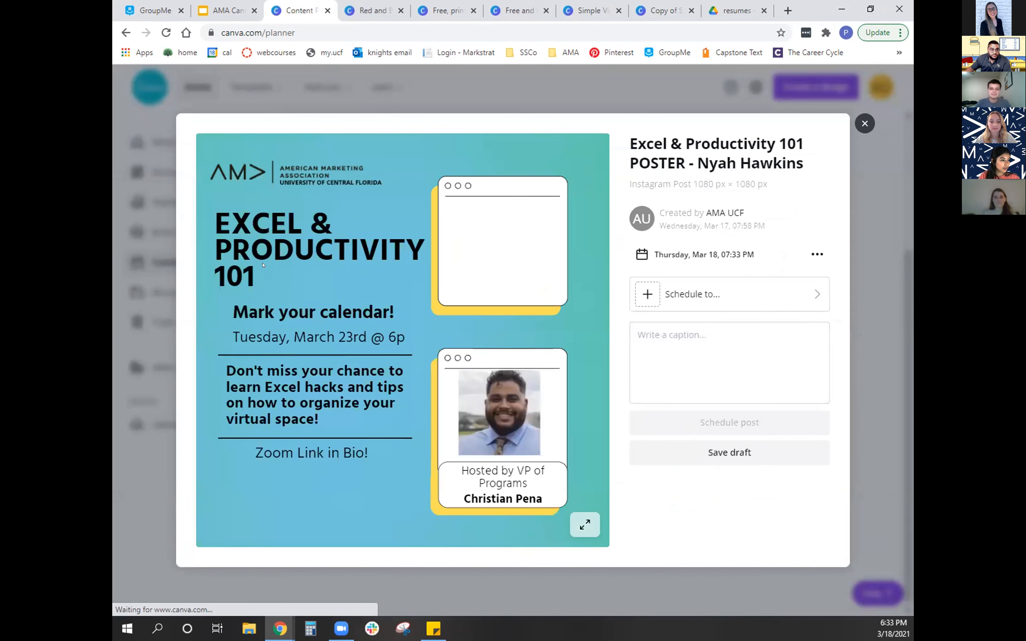
{"action": "left_click", "coordinate": [686, 294]}
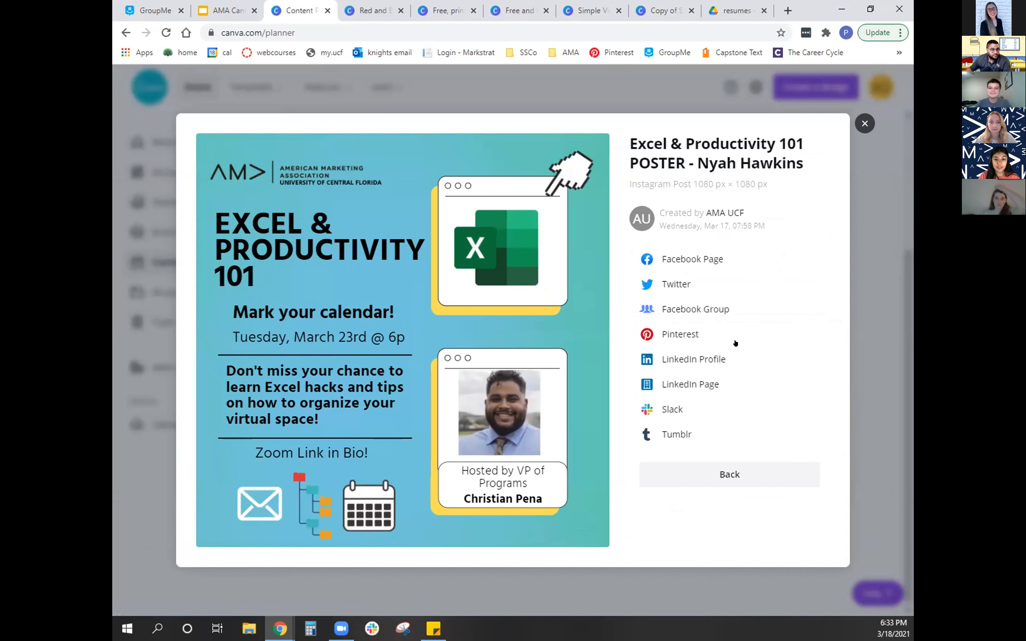